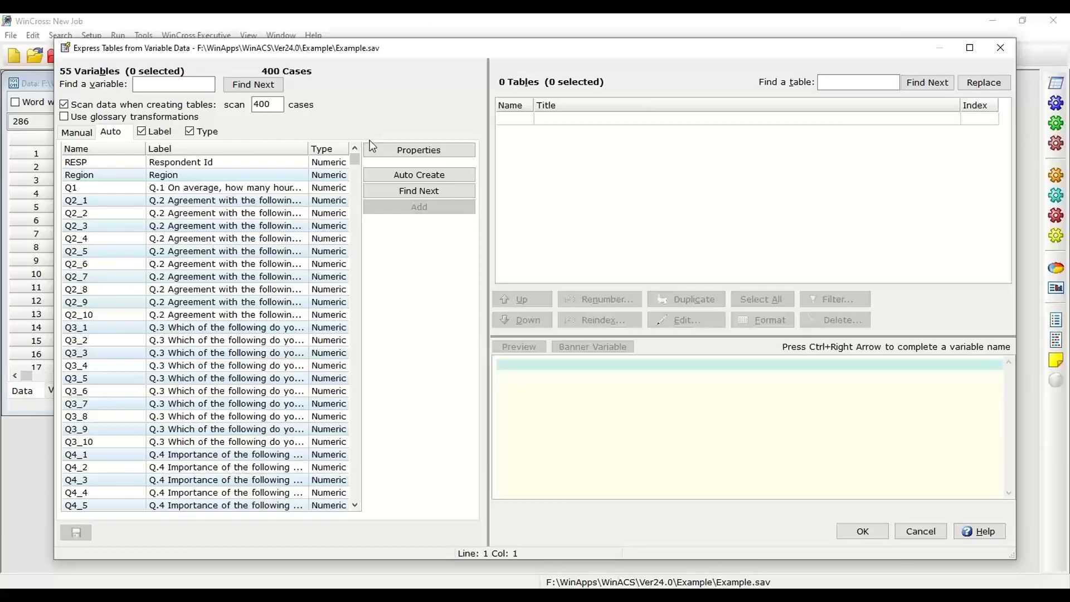
# In the automatic table creation properties, turn on adding summary tables after the rating scale tables
pyautogui.click(447, 153)
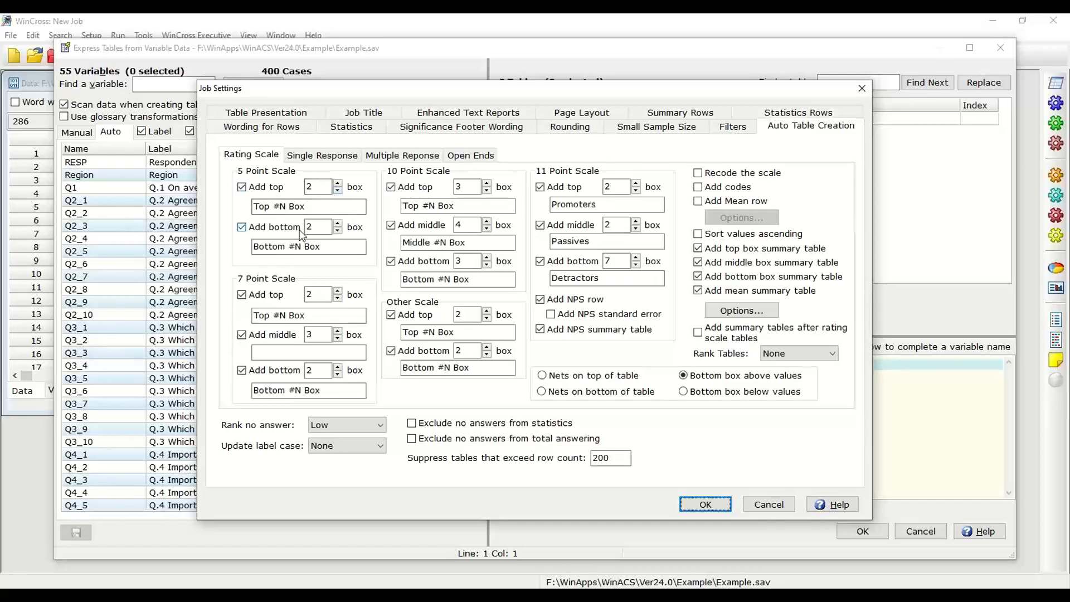
pyautogui.click(326, 205)
pyautogui.moveTo(326, 205); pyautogui.dragTo(246, 206)
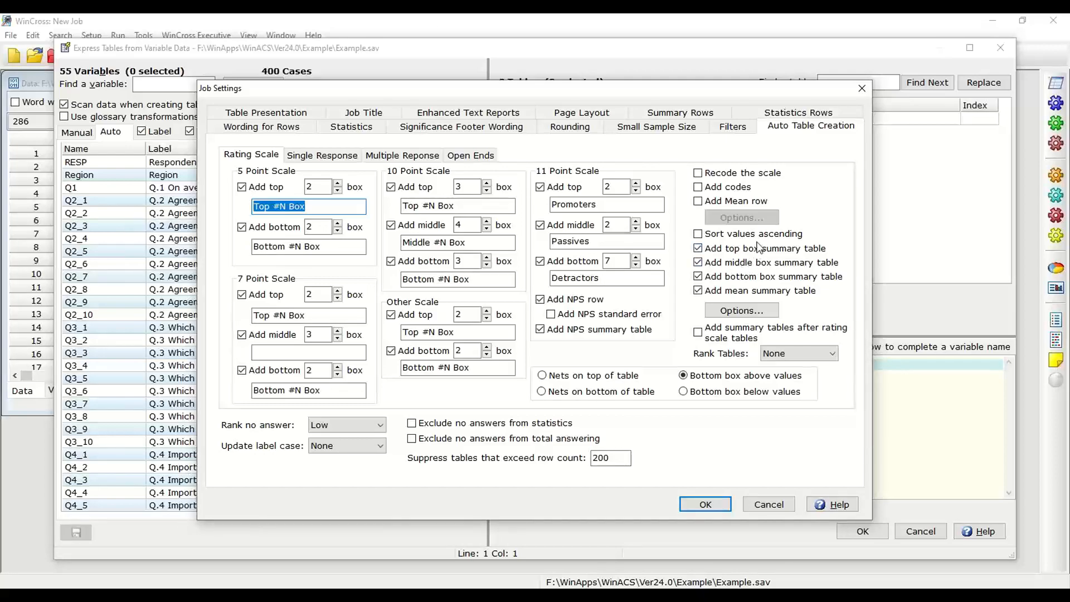
pyautogui.click(700, 335)
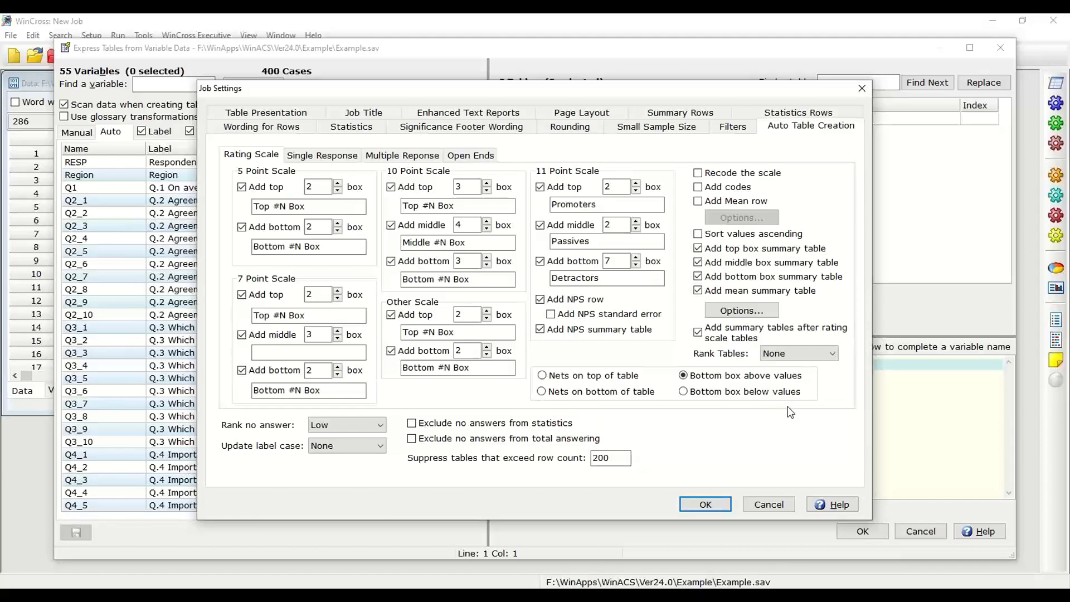
# Review the single response, multiple response and open ends settings and the row count limit, and accept the job settings
pyautogui.click(344, 159)
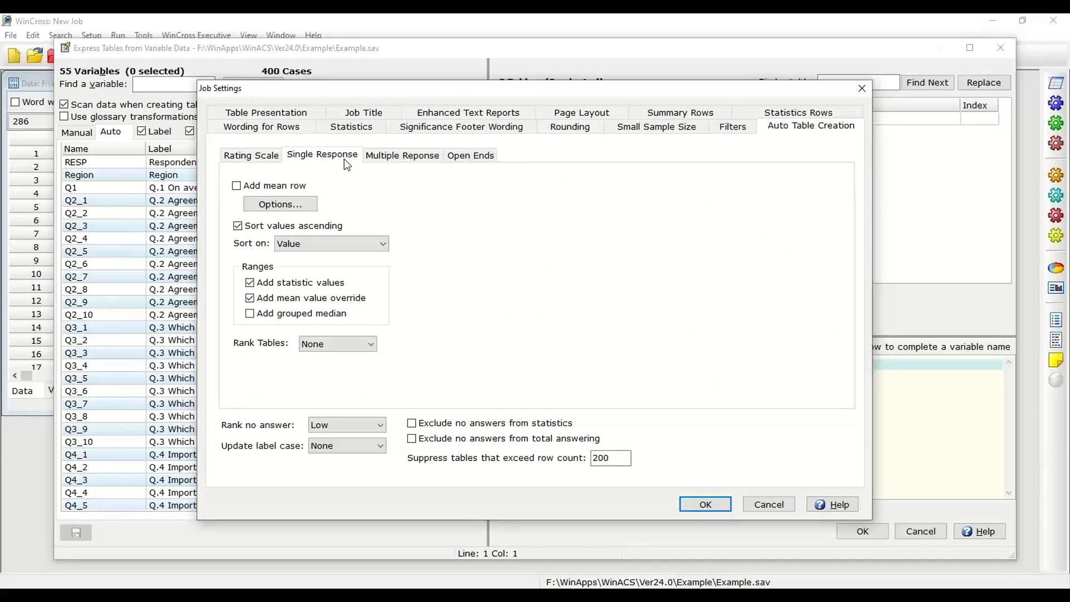
pyautogui.click(417, 157)
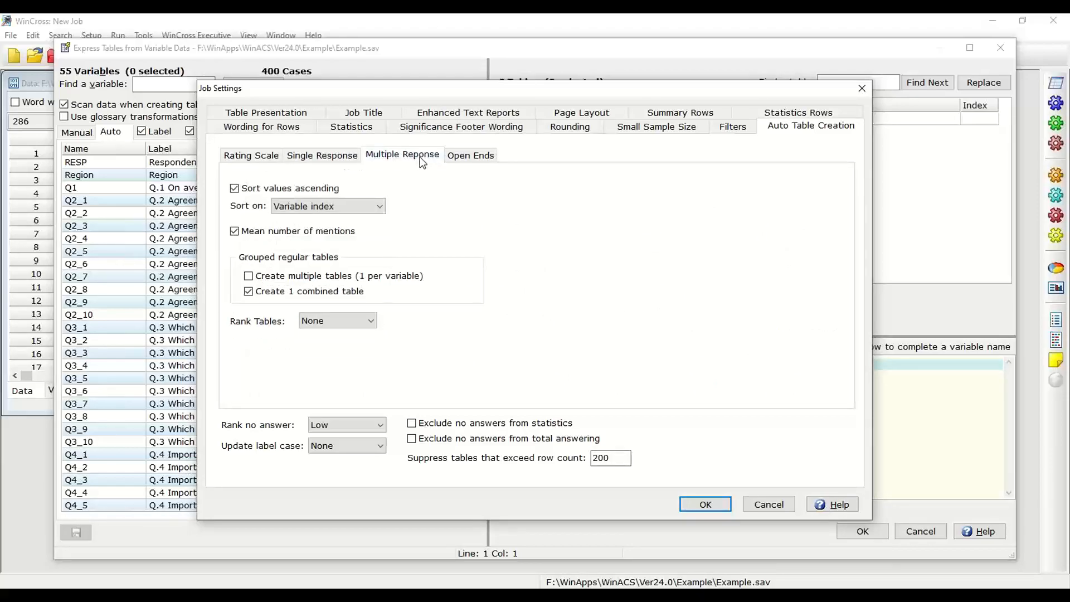
pyautogui.click(481, 161)
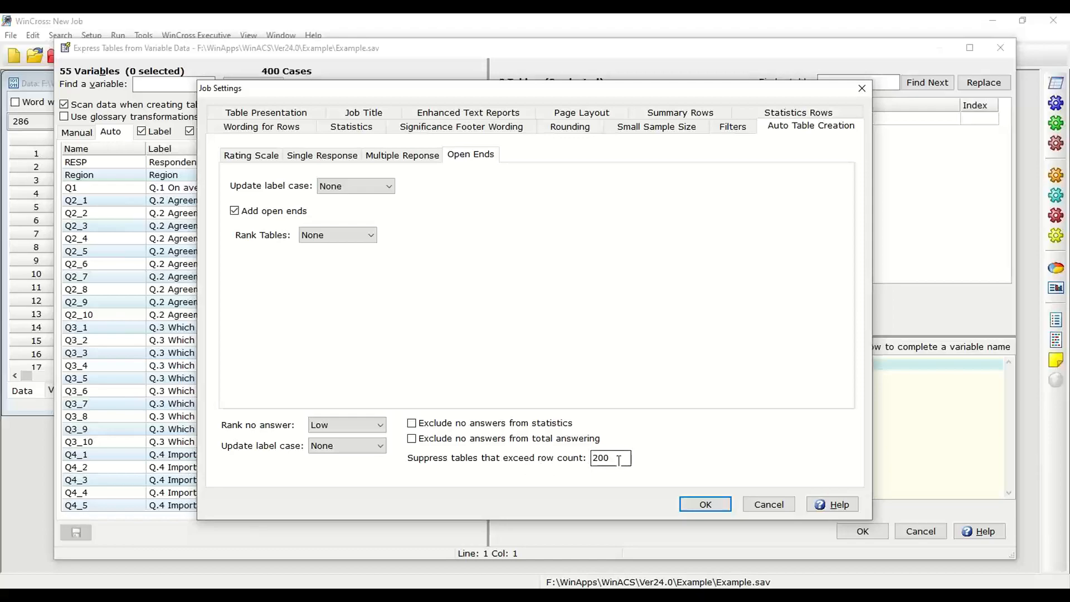
pyautogui.moveTo(618, 460); pyautogui.dragTo(585, 458)
pyautogui.click(705, 504)
pyautogui.click(530, 393)
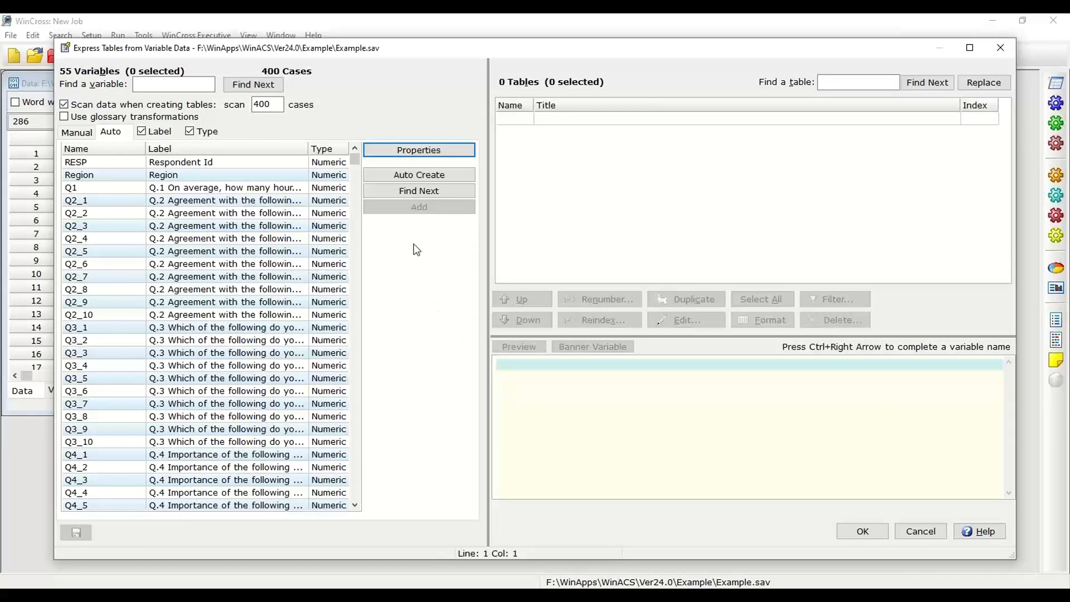
# Find the first related variable, Region, enlarge the table preview area and add the Region table to the table list
pyautogui.click(428, 195)
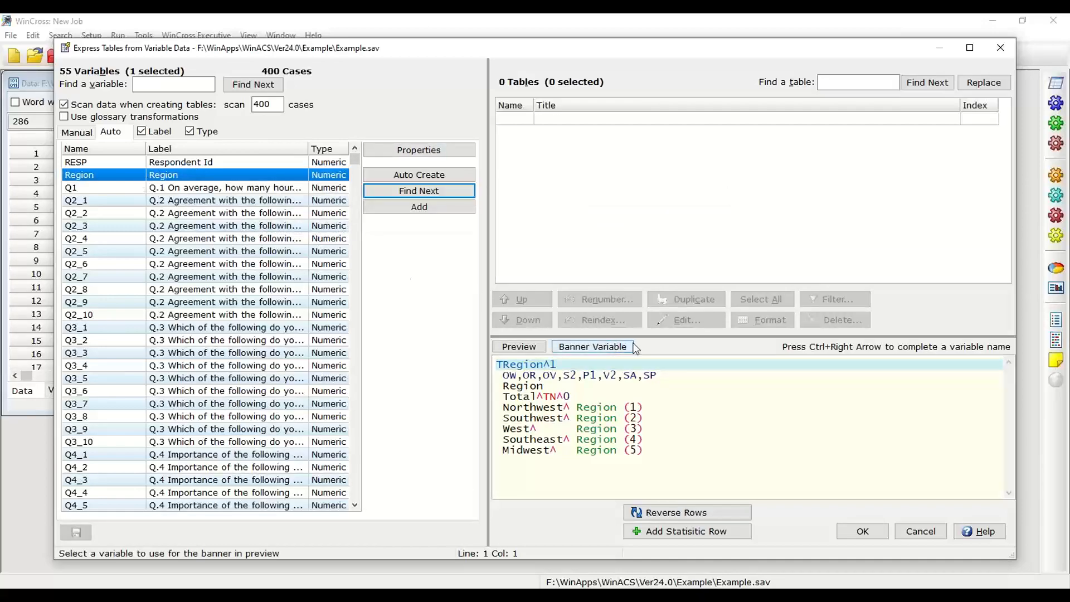
pyautogui.moveTo(641, 337); pyautogui.dragTo(626, 224)
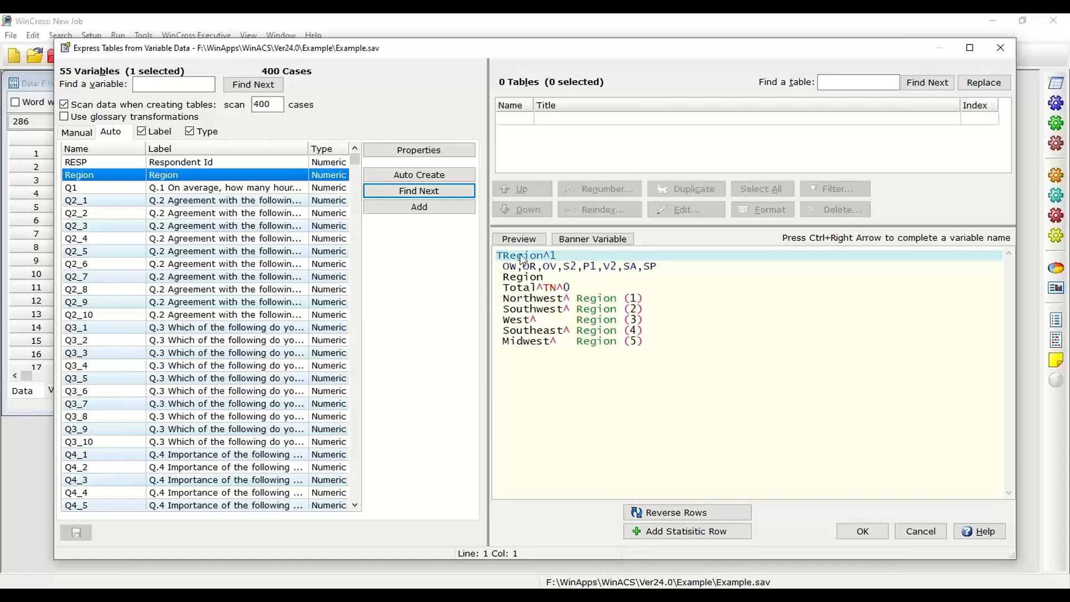
pyautogui.click(422, 209)
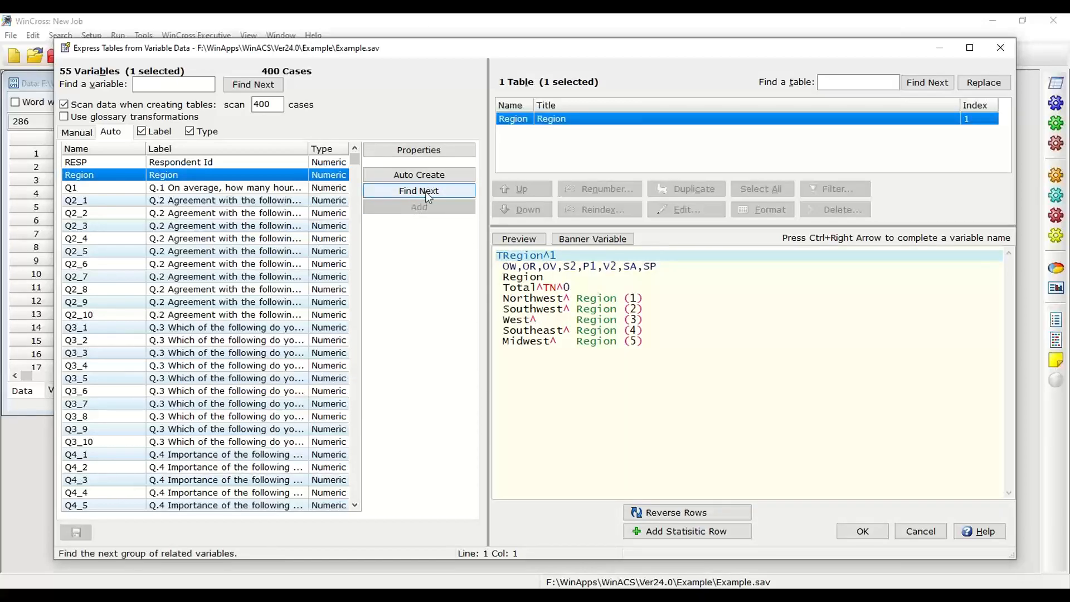
# Find the Q1 variable, check the mean row in its generated table and add the table to the list
pyautogui.click(434, 191)
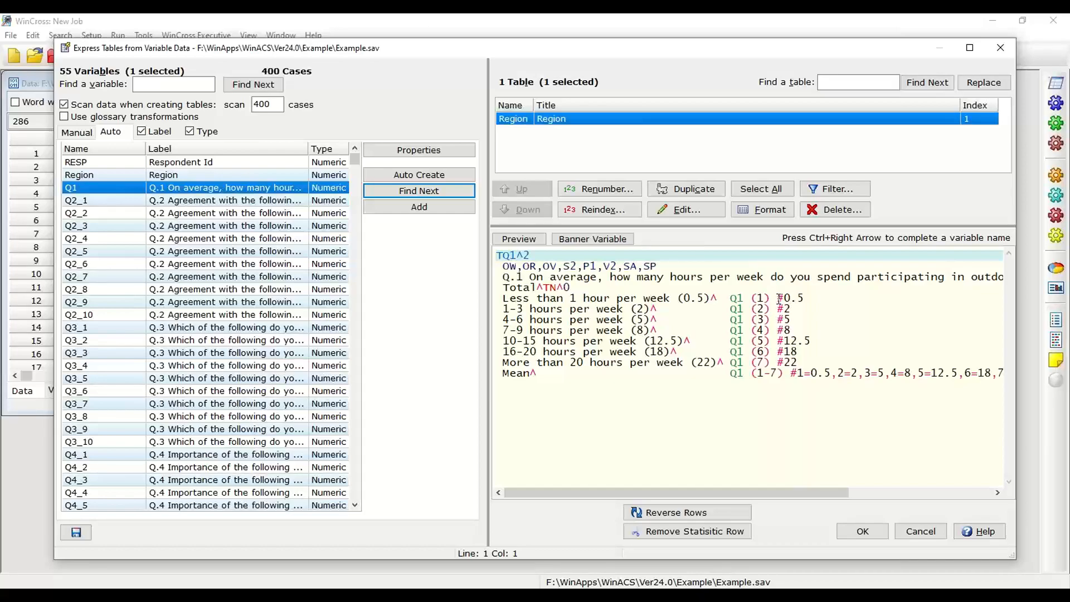
pyautogui.moveTo(502, 373); pyautogui.dragTo(730, 373)
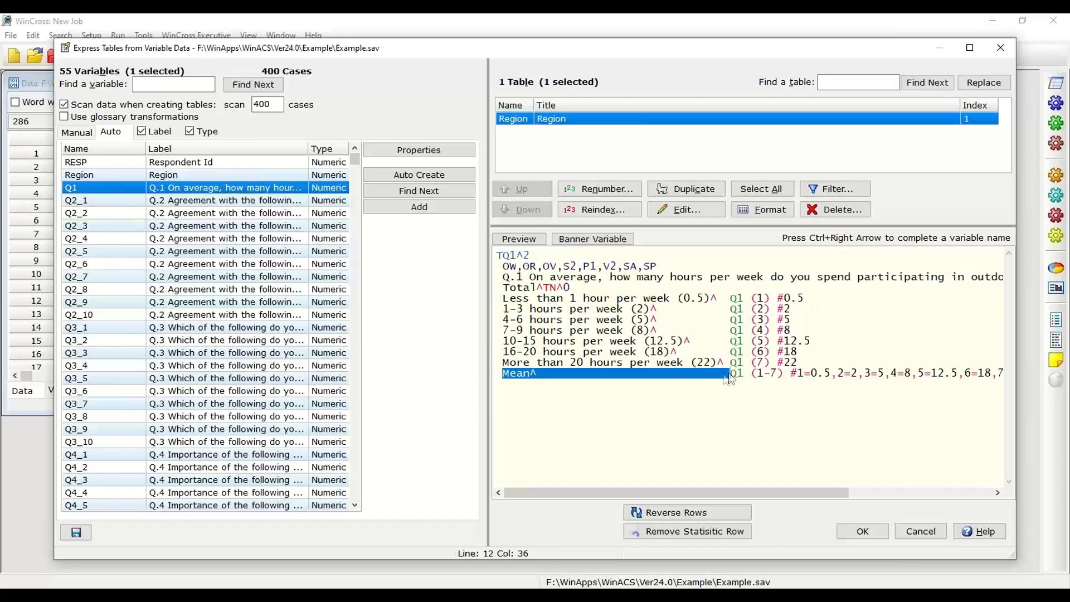
pyautogui.click(530, 372)
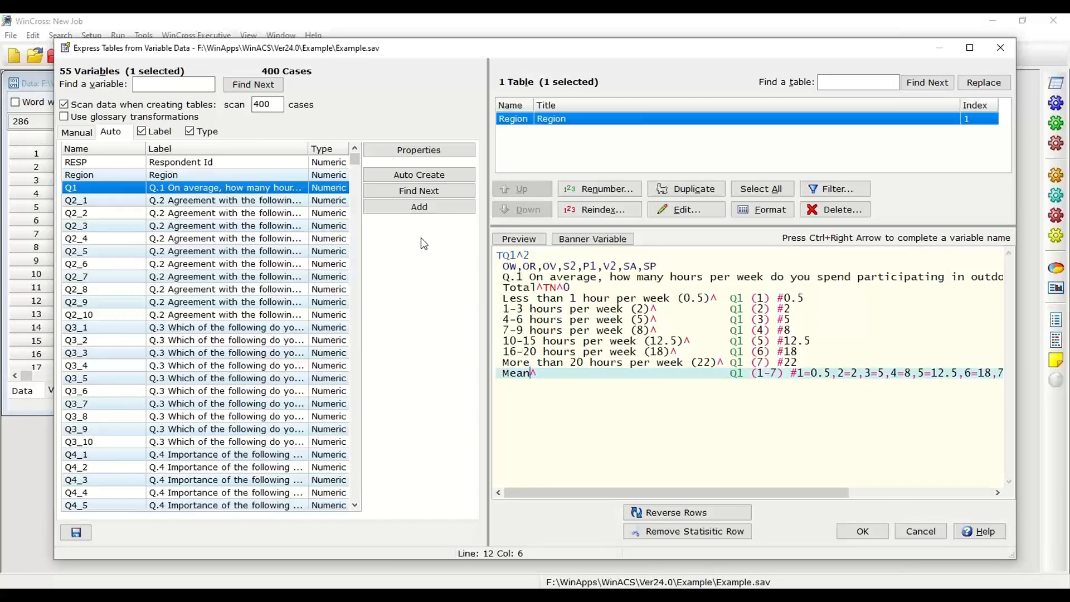
pyautogui.click(426, 206)
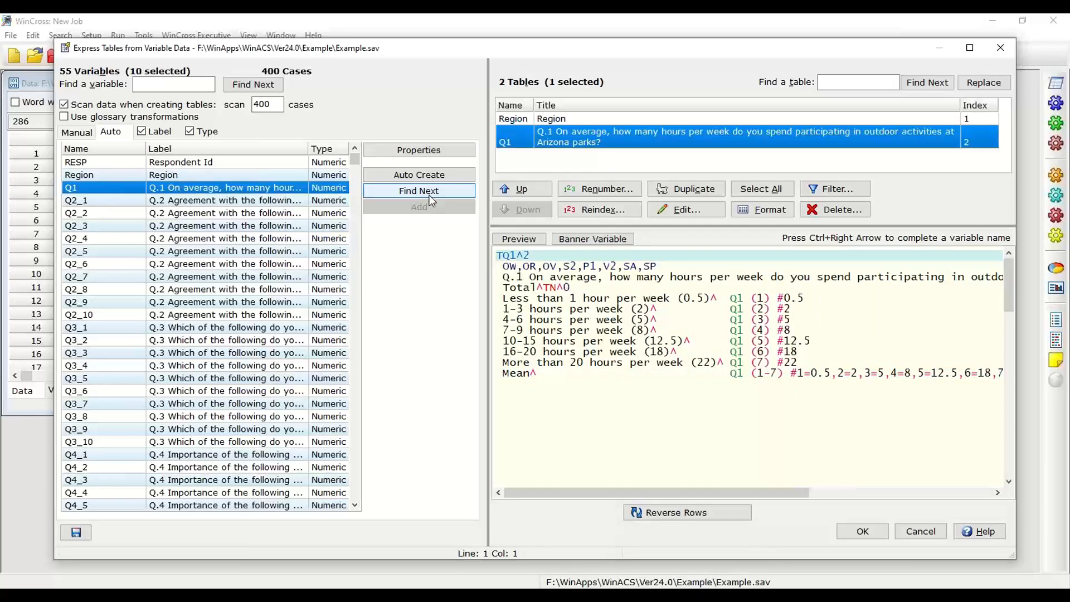
# Find the Q2_1 to Q2_10 variable group and examine the scale rows, Top 2 and Bottom 2 Box nets, and USE statement
pyautogui.click(430, 195)
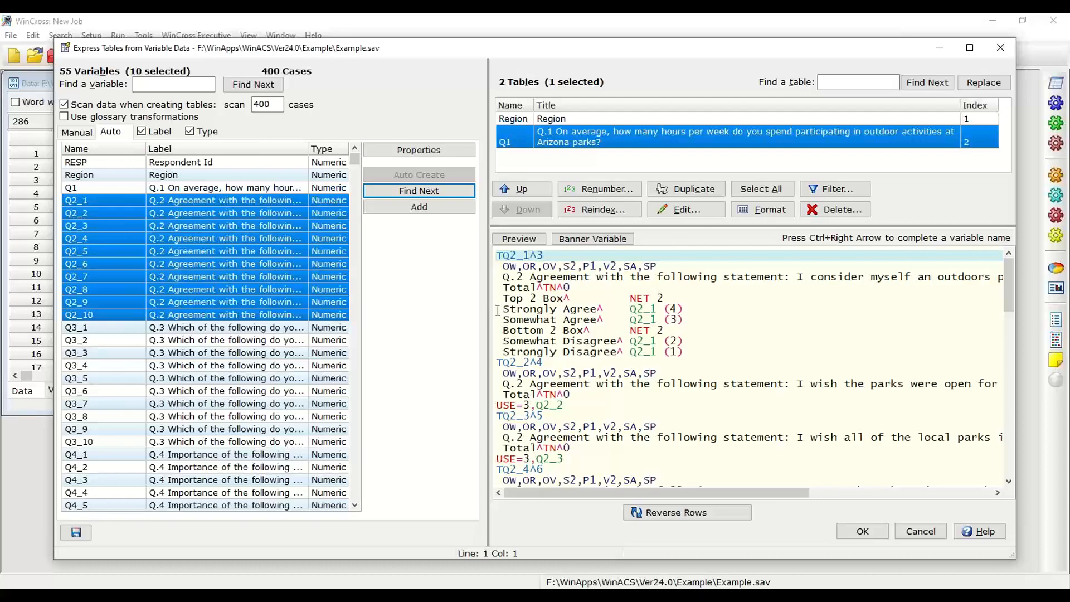
pyautogui.moveTo(501, 309); pyautogui.dragTo(662, 310)
pyautogui.moveTo(502, 351); pyautogui.dragTo(690, 351)
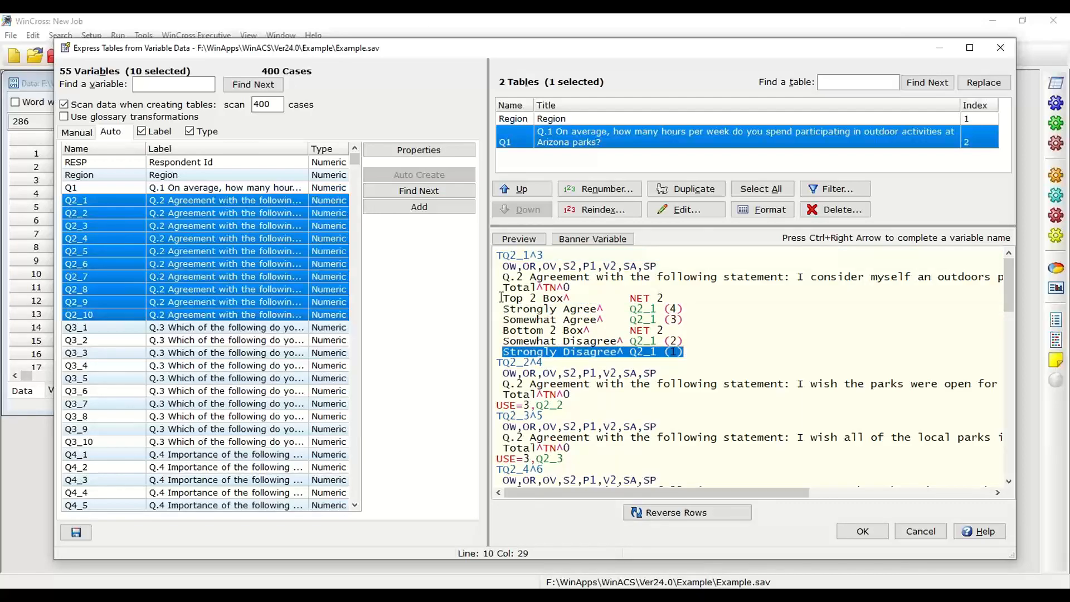
pyautogui.moveTo(502, 298); pyautogui.dragTo(667, 295)
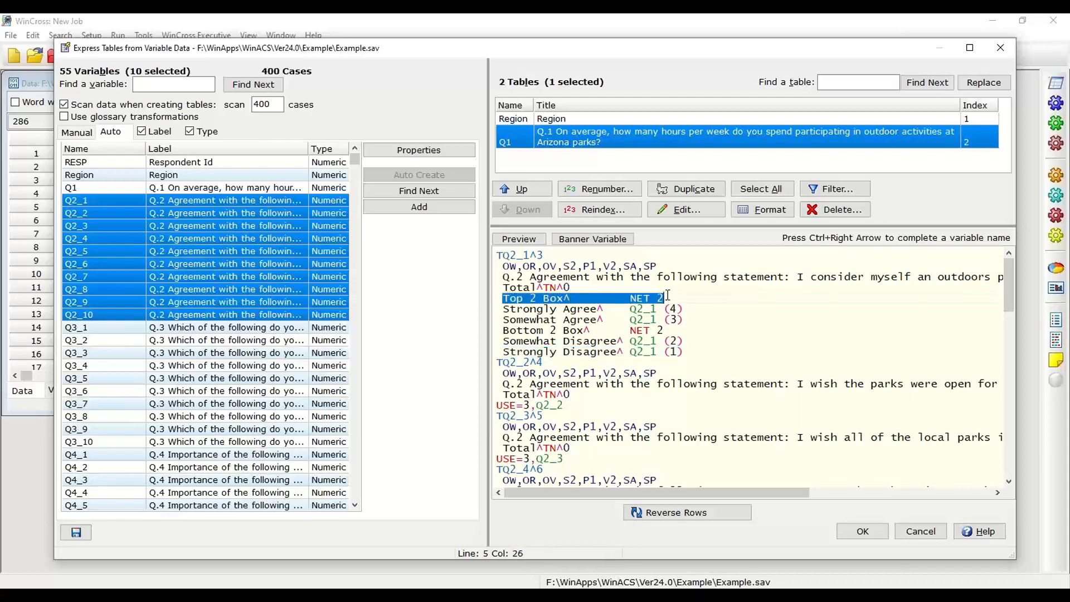
pyautogui.moveTo(502, 330); pyautogui.dragTo(666, 330)
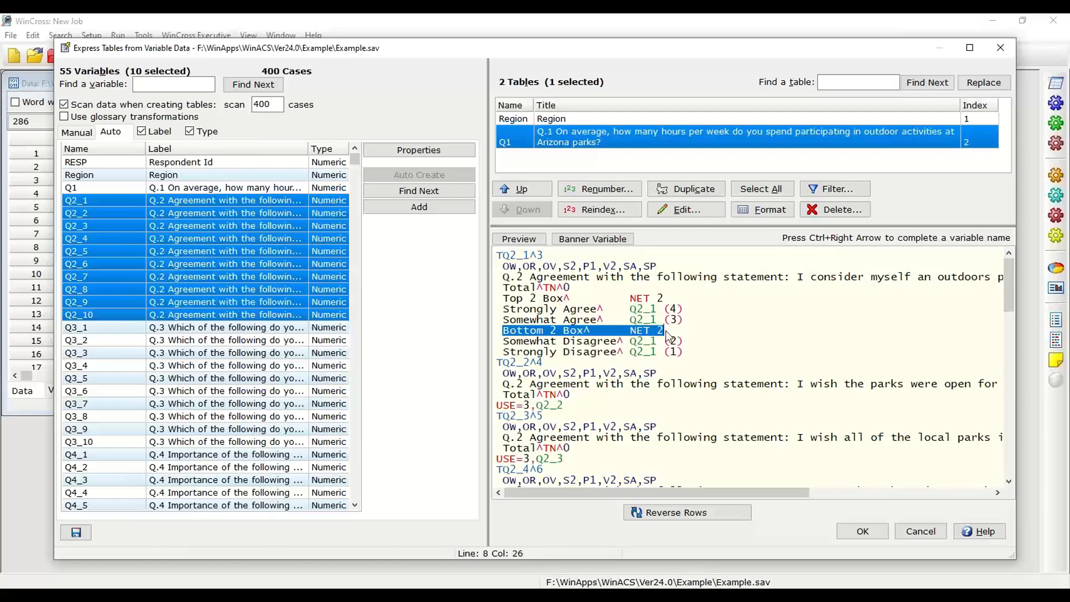
pyautogui.click(492, 408)
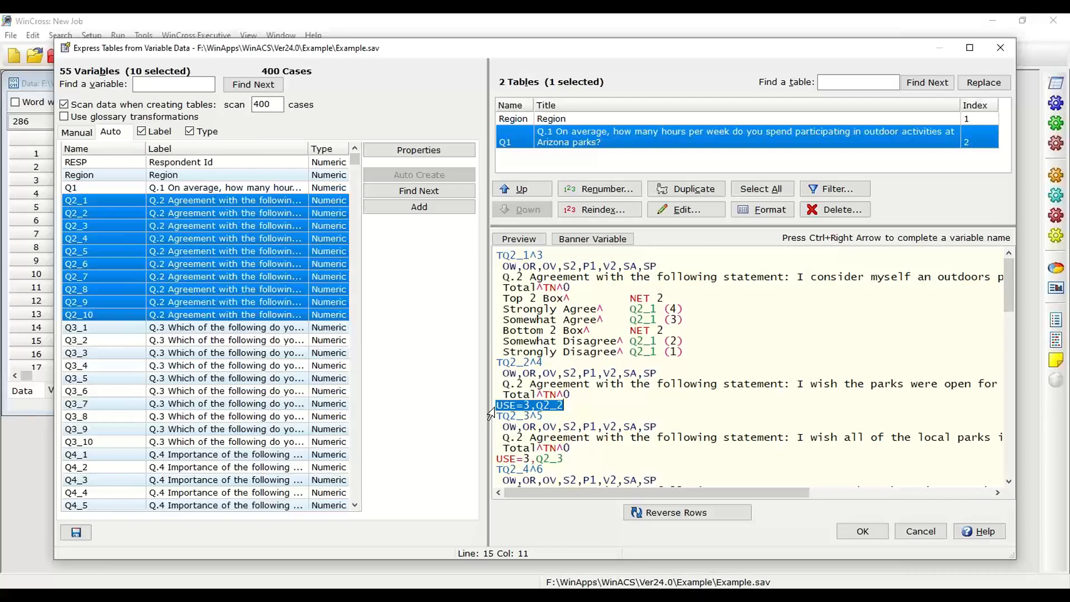
pyautogui.click(590, 360)
# Review the top 2, bottom 2 and mean summary tables for Q2_1 to Q2_10 and add all the Q2 tables to the list
pyautogui.scroll(-8, 655, 334)
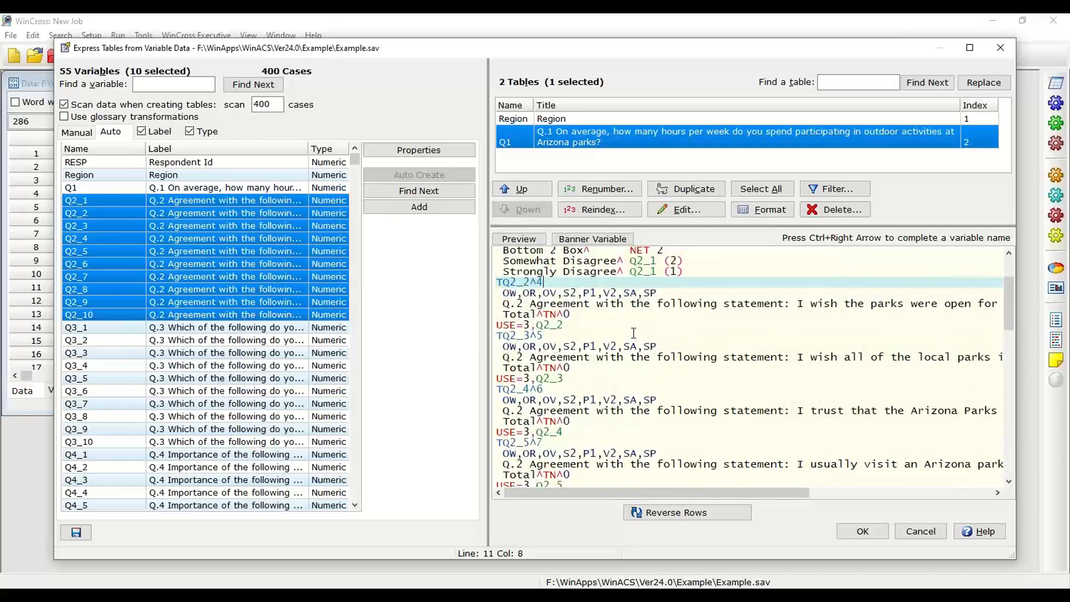
pyautogui.scroll(-8, 634, 335)
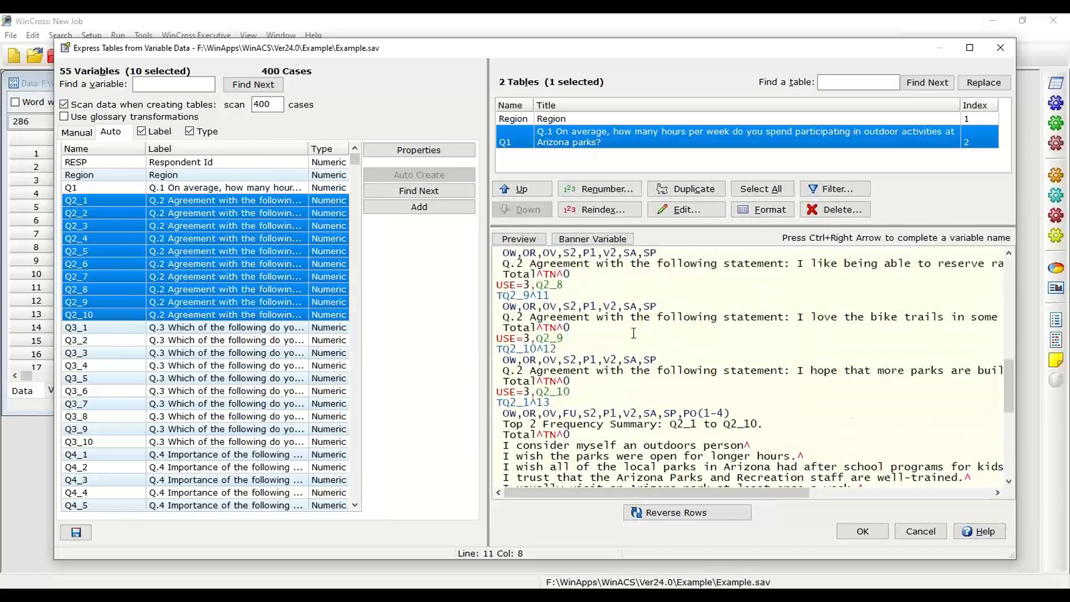
pyautogui.scroll(-1, 633, 334)
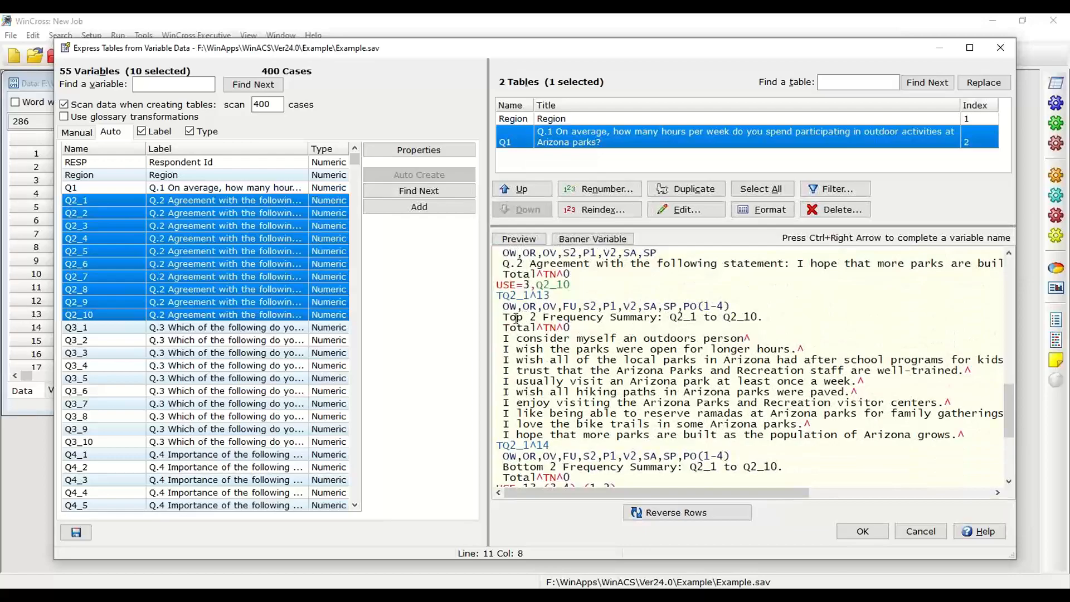
pyautogui.moveTo(502, 318); pyautogui.dragTo(658, 319)
pyautogui.scroll(-2, 571, 362)
pyautogui.scroll(-4, 571, 362)
pyautogui.moveTo(503, 399); pyautogui.dragTo(583, 399)
pyautogui.scroll(-2, 582, 400)
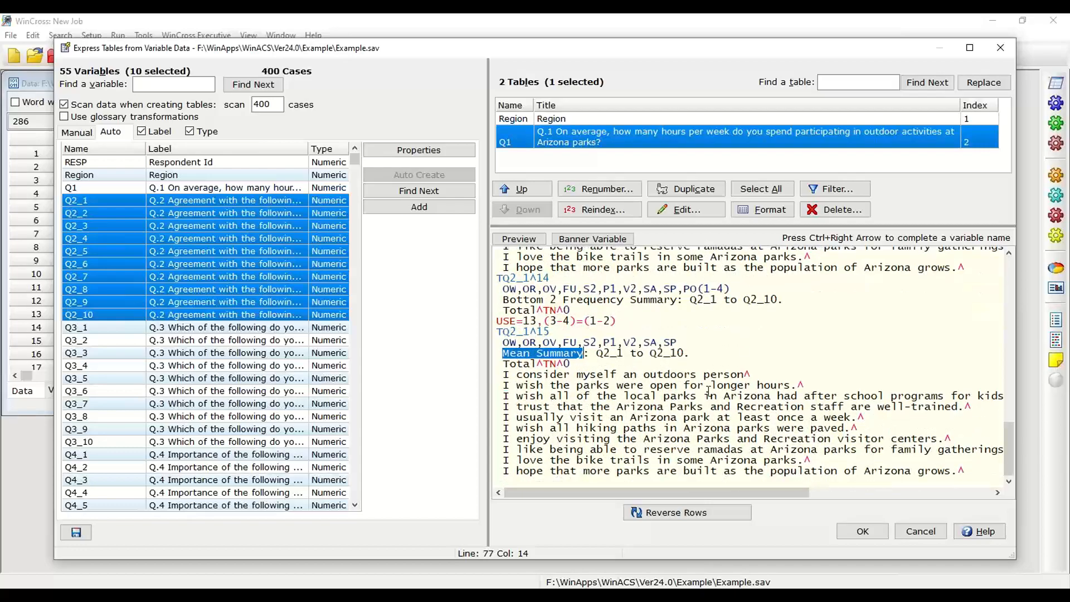
pyautogui.moveTo(1007, 426); pyautogui.dragTo(1006, 273)
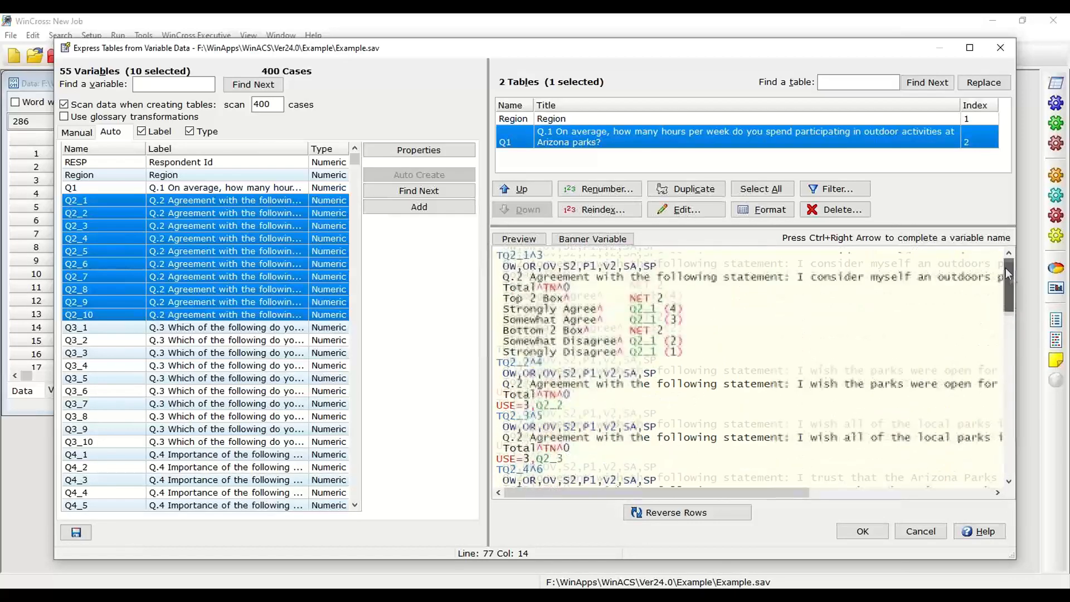
pyautogui.click(400, 208)
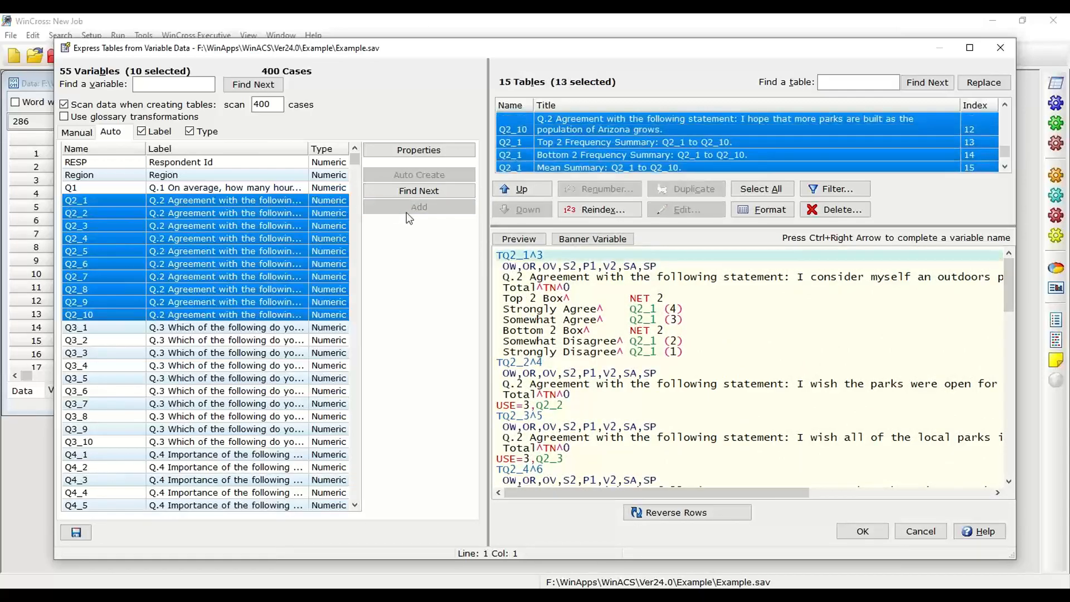
# Find the Q3_1 to Q3_10 multiple response group, check its row definitions and add the combined table to the list
pyautogui.click(407, 192)
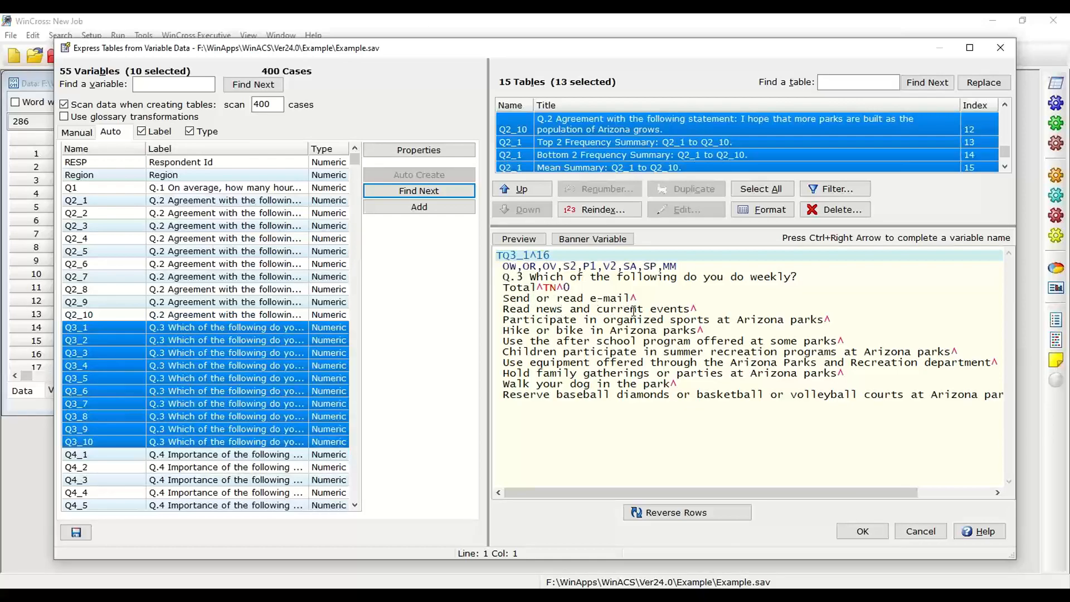
pyautogui.moveTo(530, 491); pyautogui.dragTo(606, 492)
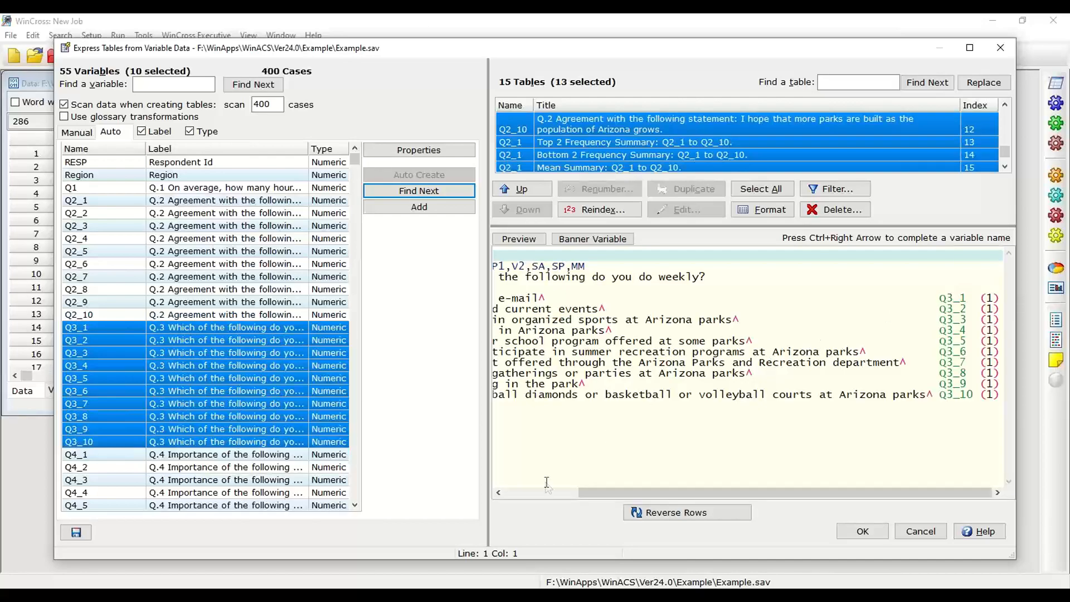
pyautogui.click(533, 493)
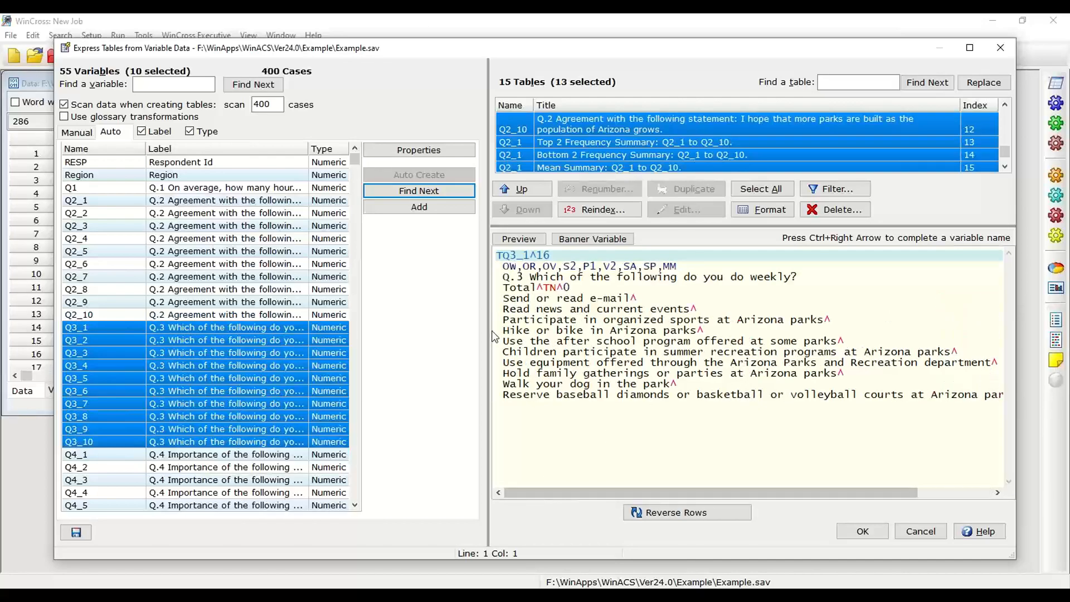
pyautogui.click(390, 212)
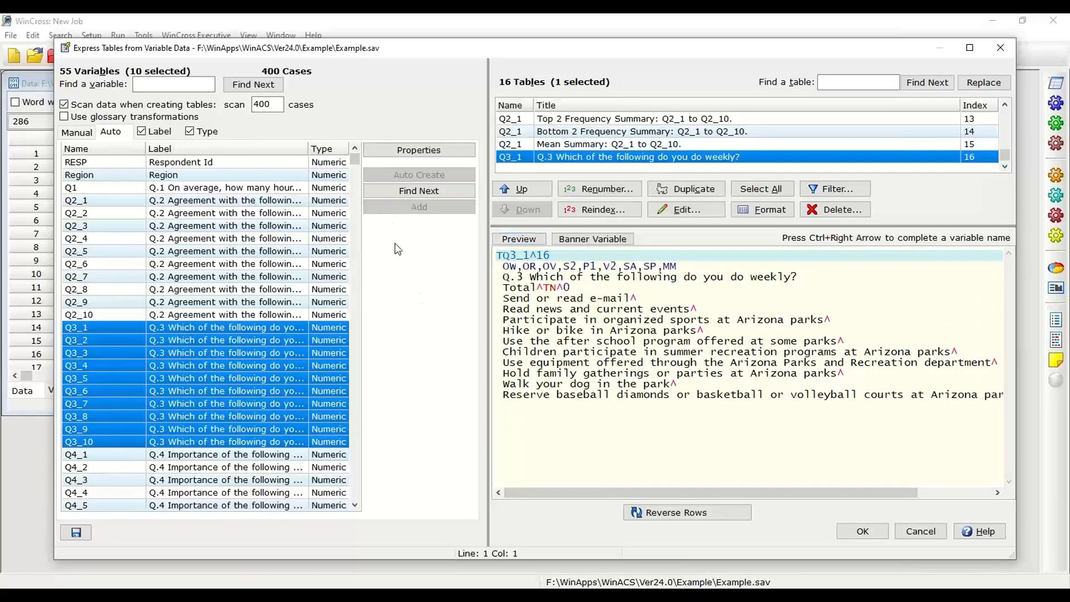
# Find the Q4_1 to Q4_10 variable group and examine the Promoters, Passives and Detractors nets, scale rows and Net Promoter Score row
pyautogui.click(423, 191)
pyautogui.scroll(-3, 256, 360)
pyautogui.scroll(-2, 256, 360)
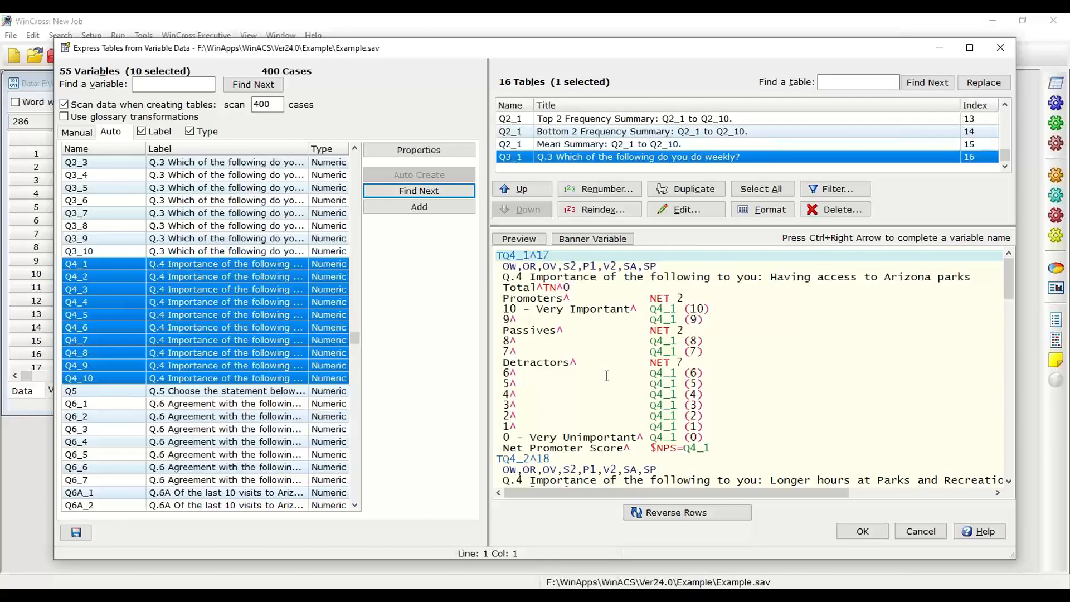
pyautogui.moveTo(503, 298); pyautogui.dragTo(696, 300)
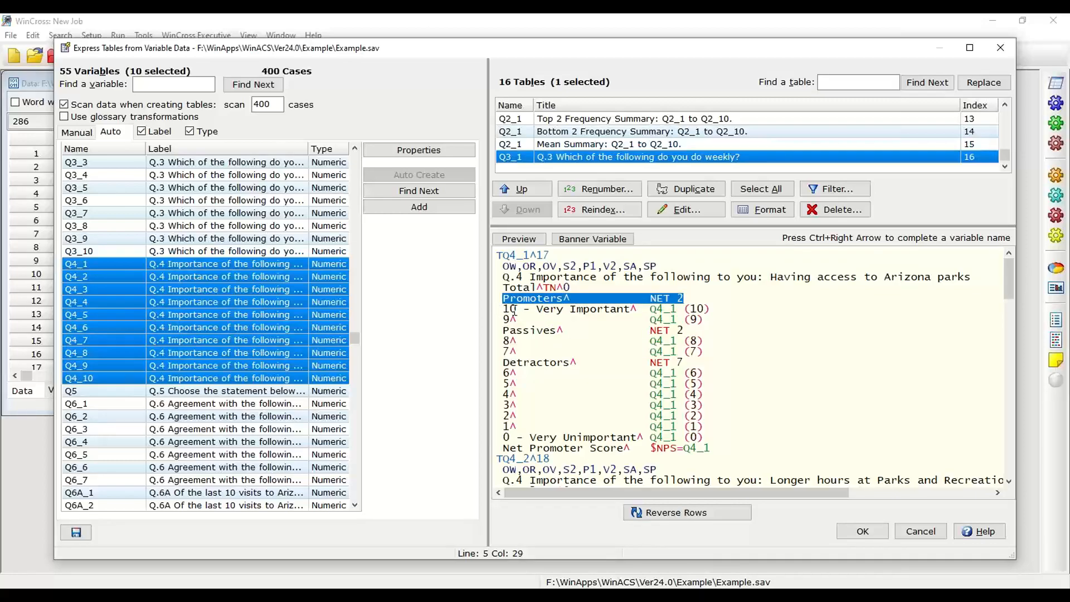
pyautogui.moveTo(509, 437); pyautogui.dragTo(637, 437)
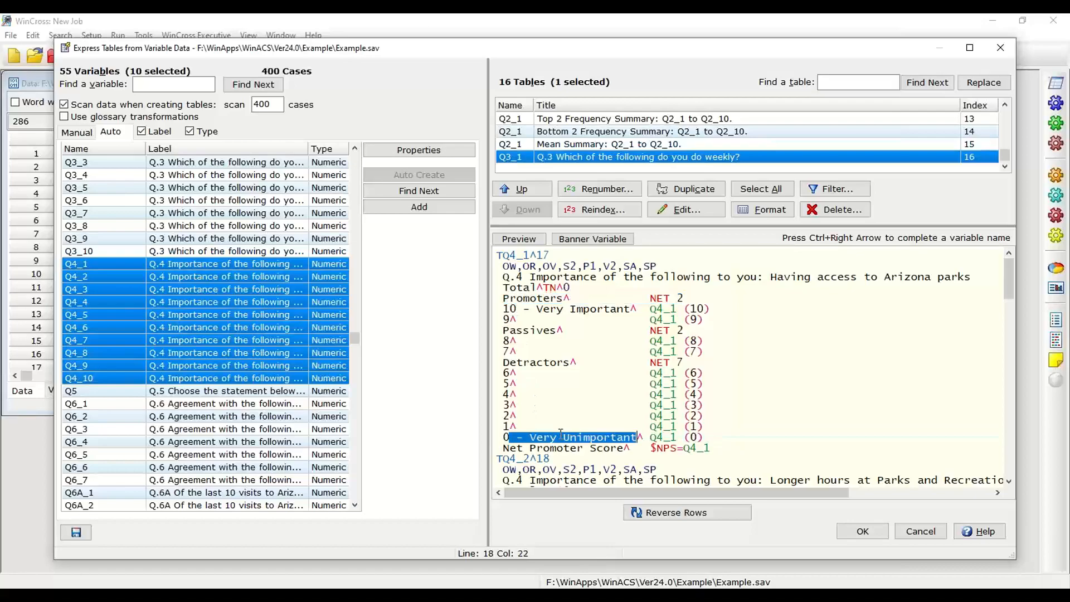
pyautogui.moveTo(509, 330); pyautogui.dragTo(569, 362)
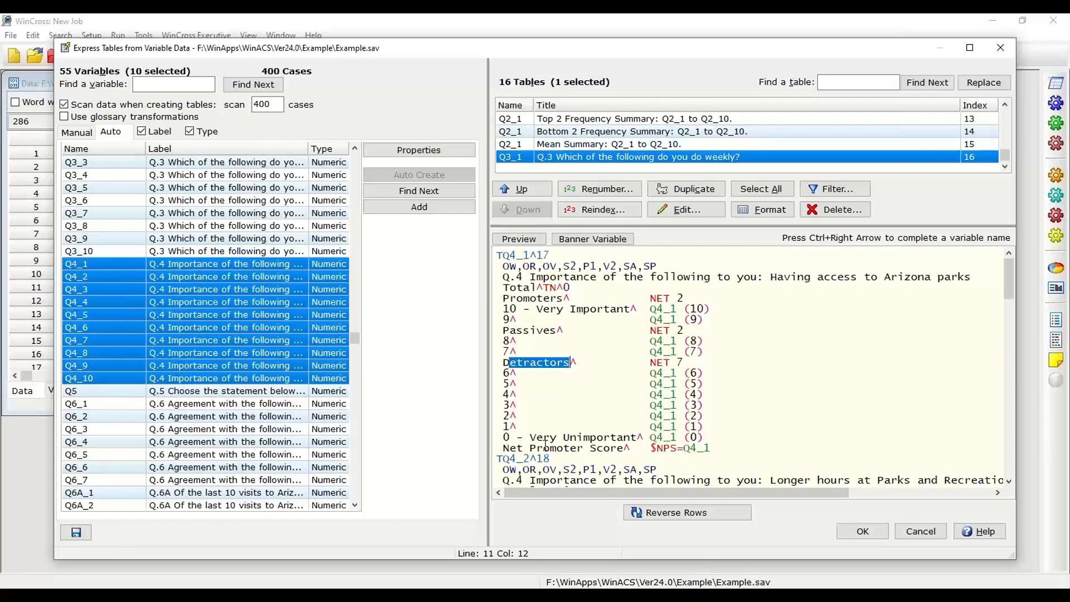
pyautogui.click(490, 451)
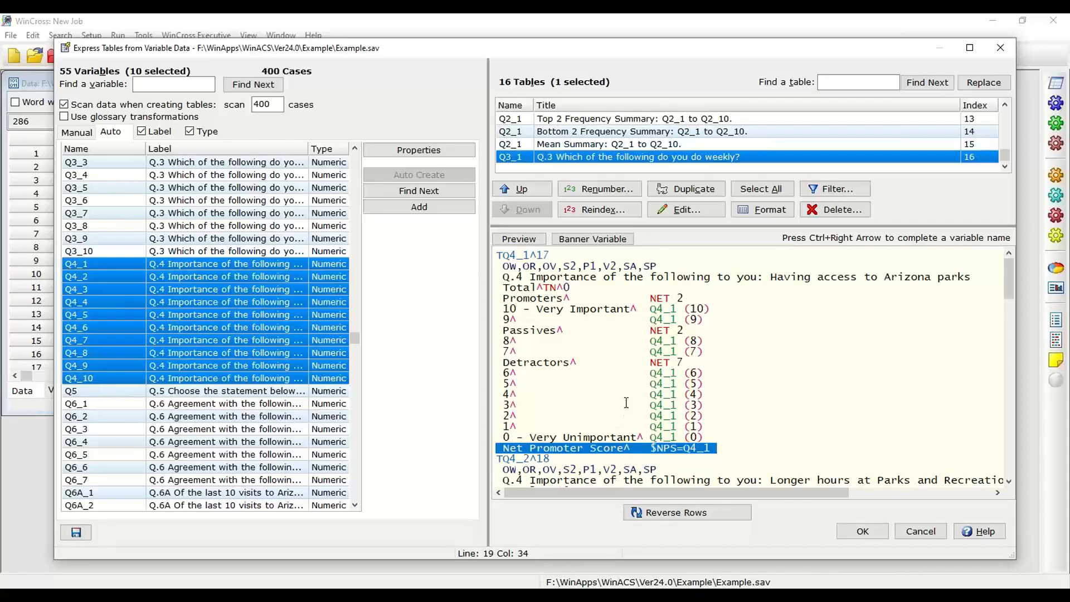
# Check the USE statement in the Q4_2 table and add all the Q4_1 to Q4_10 tables to the list
pyautogui.scroll(-2, 626, 401)
pyautogui.click(591, 399)
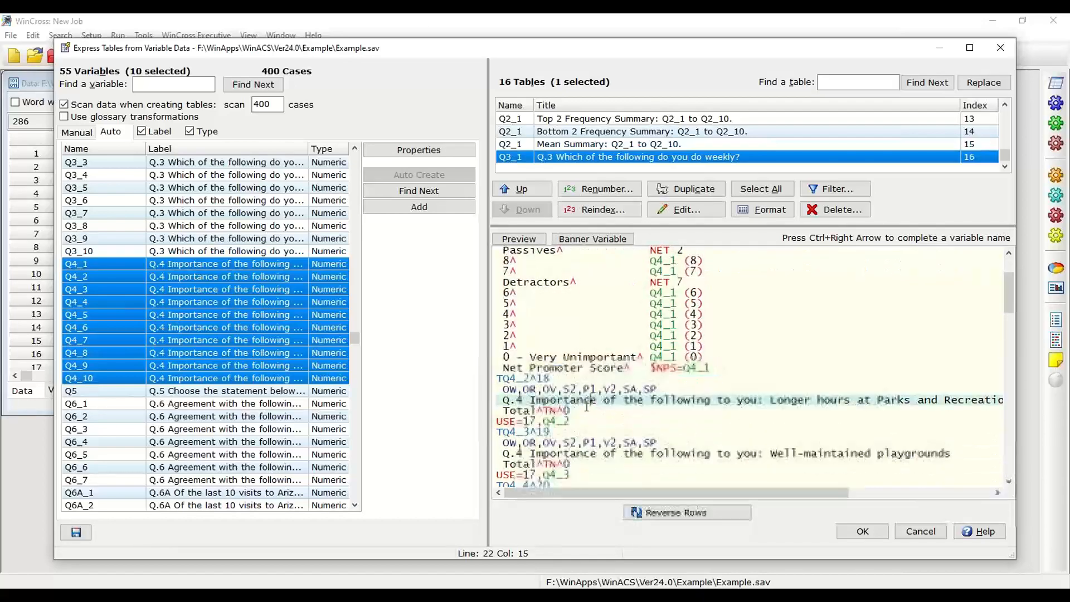
pyautogui.click(491, 426)
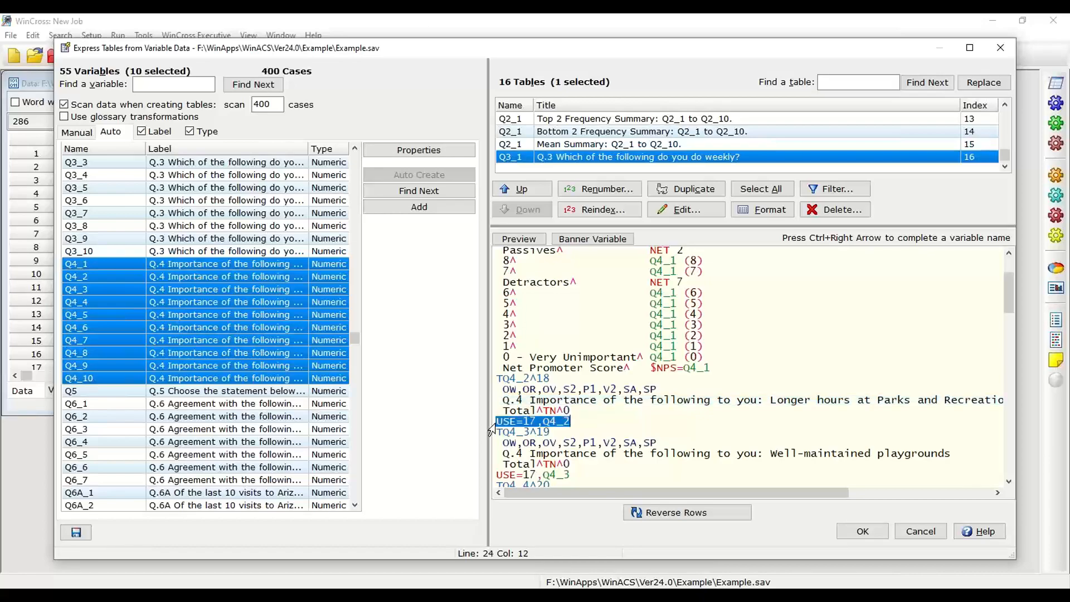
pyautogui.click(420, 209)
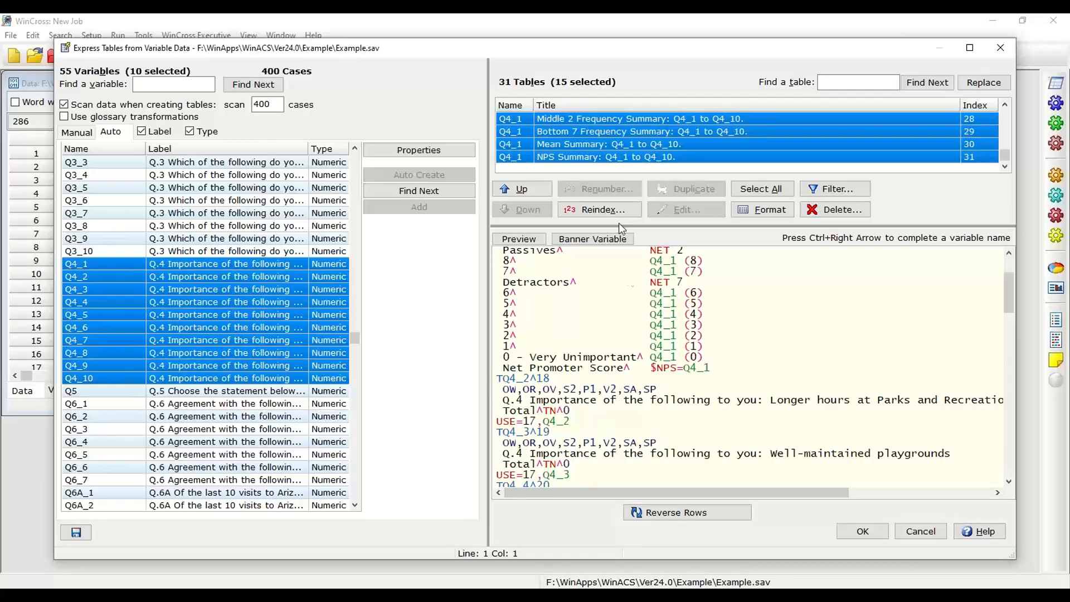
# Enlarge the table list area, select every table in the list and delete them all
pyautogui.moveTo(649, 226); pyautogui.dragTo(650, 323)
pyautogui.click(620, 184)
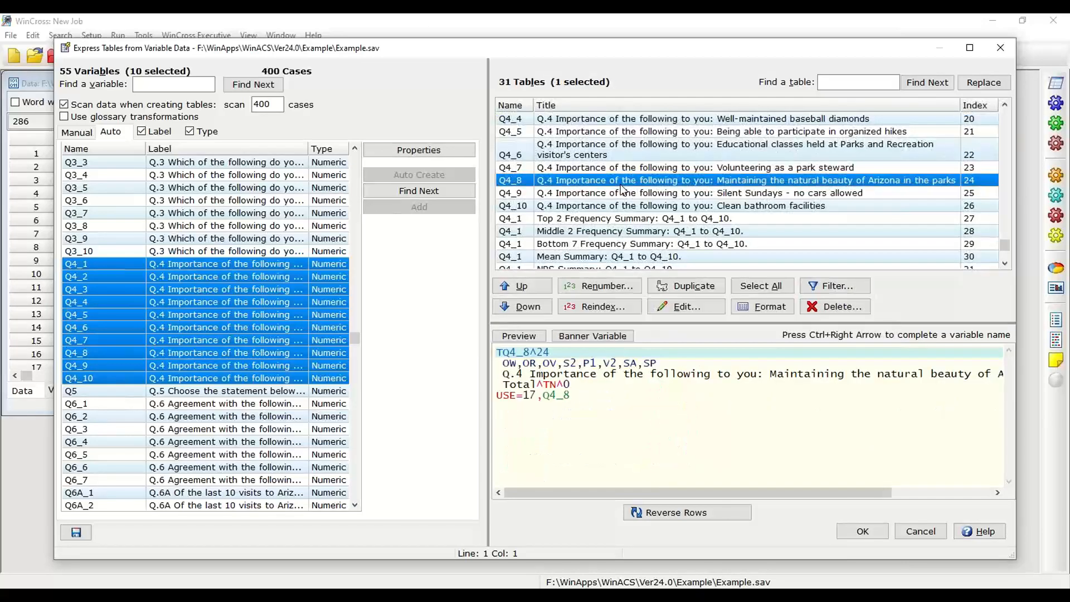
pyautogui.hotkey('ctrl', 'a')
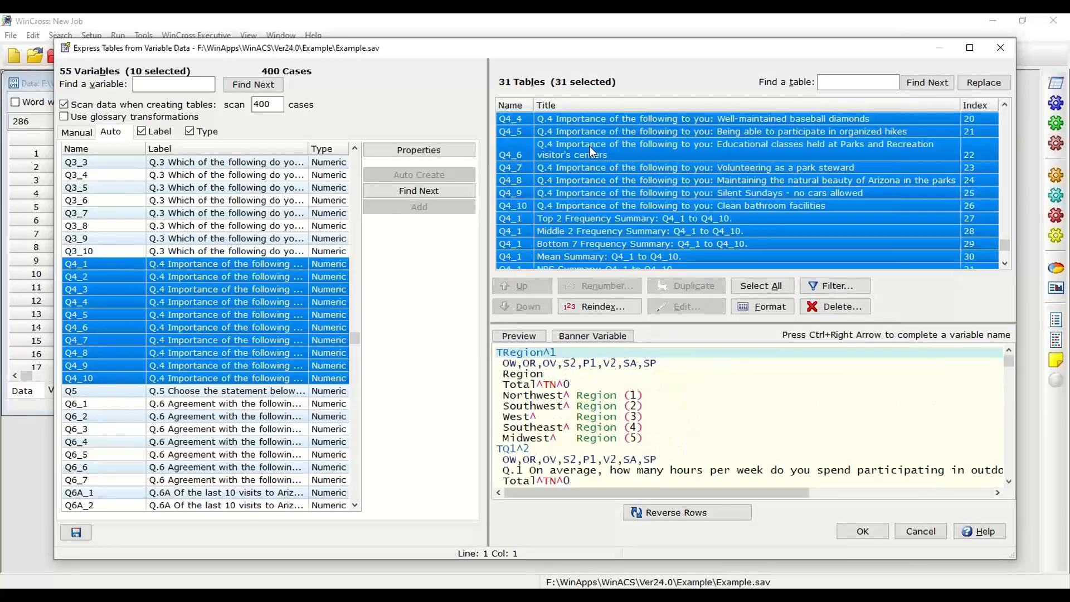
pyautogui.click(833, 306)
pyautogui.click(604, 342)
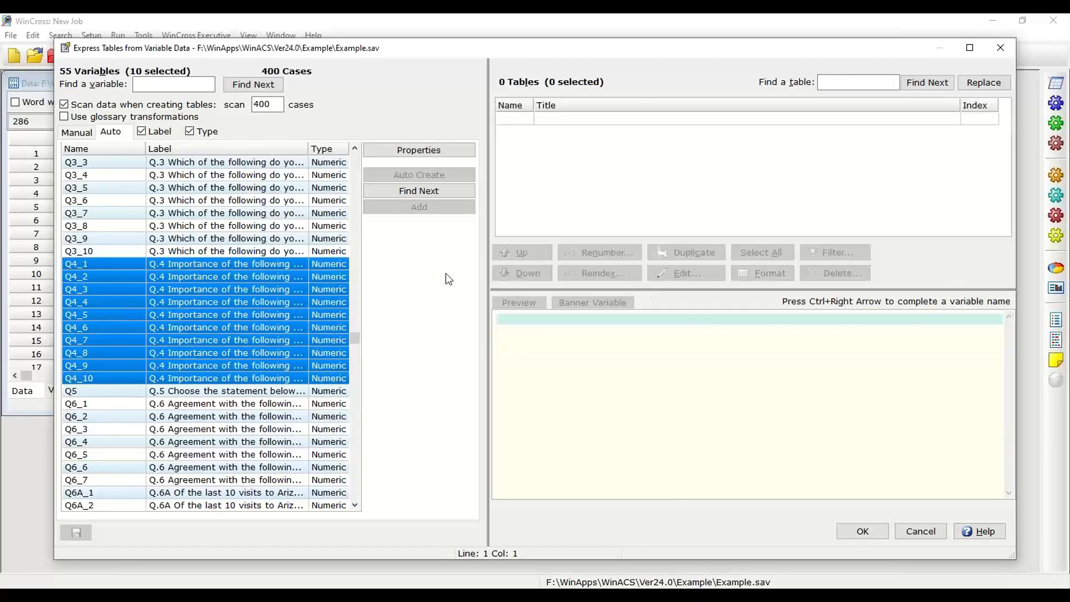
# Select the RESP variable at the start of the variable list and auto-create the tables for all variables from there
pyautogui.moveTo(357, 340); pyautogui.dragTo(354, 159)
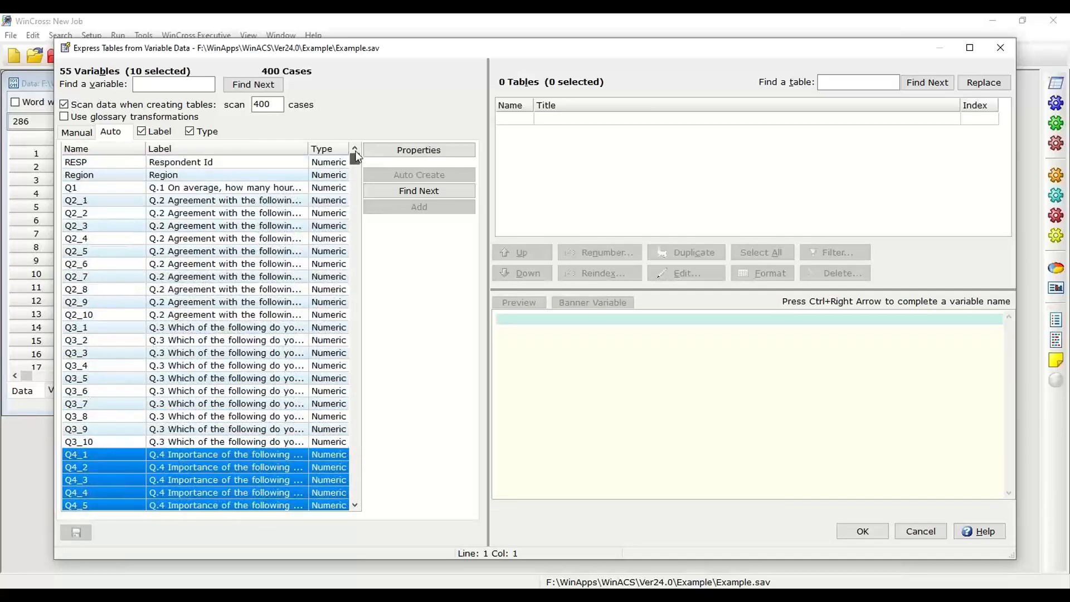
pyautogui.click(236, 163)
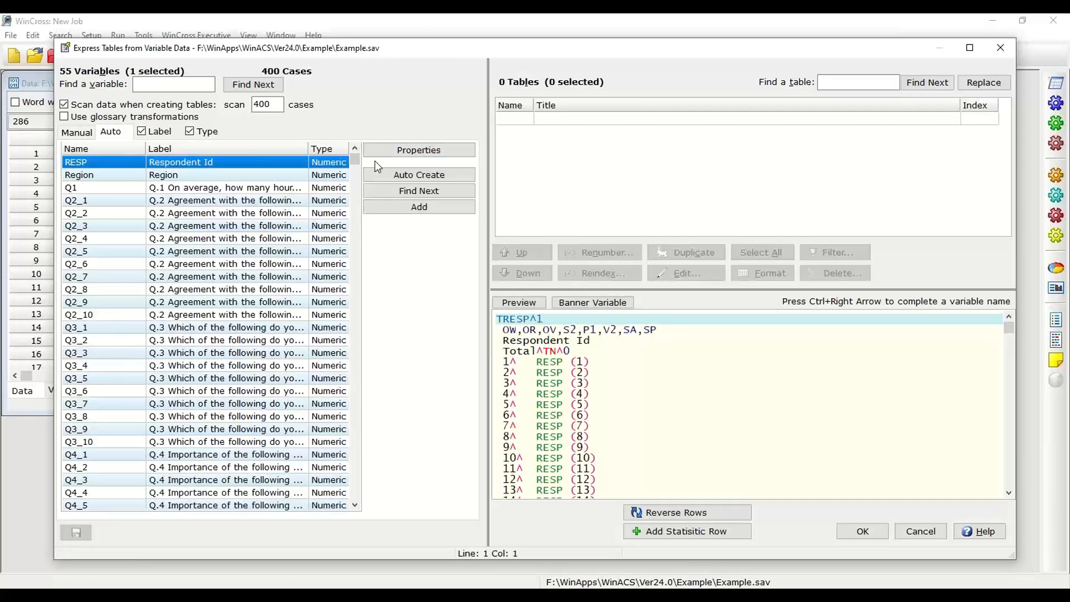
pyautogui.click(424, 174)
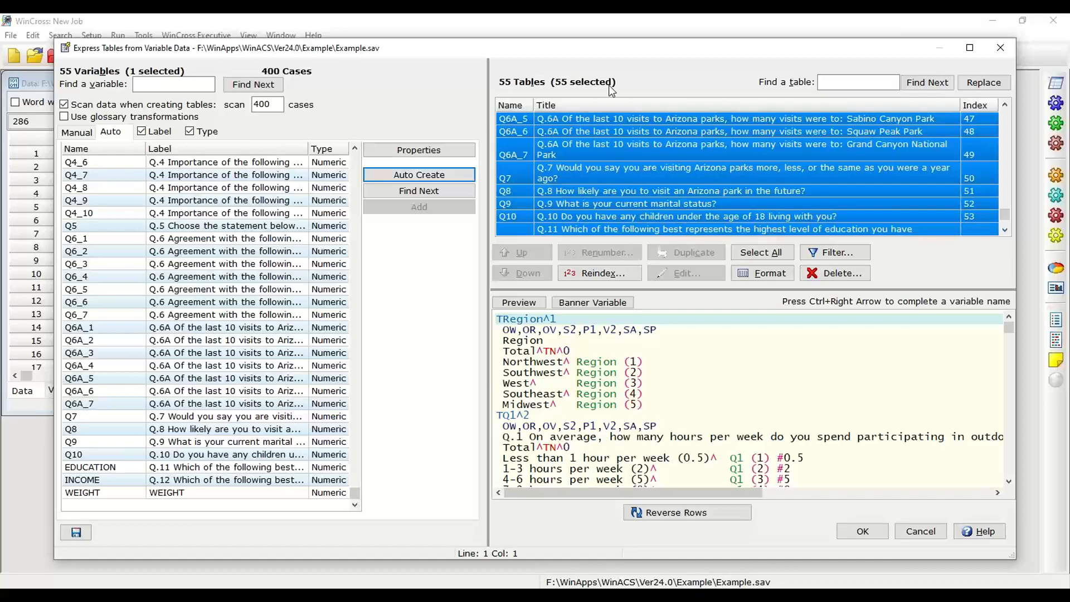
# Review the auto-created table list from Region to INCOME, checking the definitions of the Region and Q1 tables
pyautogui.moveTo(1004, 215); pyautogui.dragTo(1006, 106)
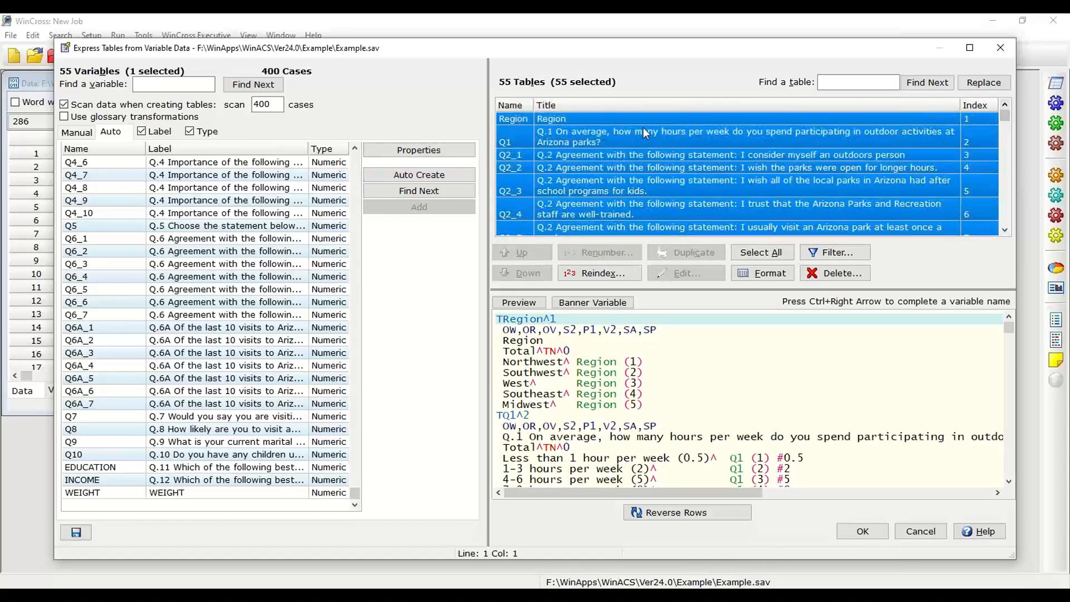
pyautogui.click(562, 120)
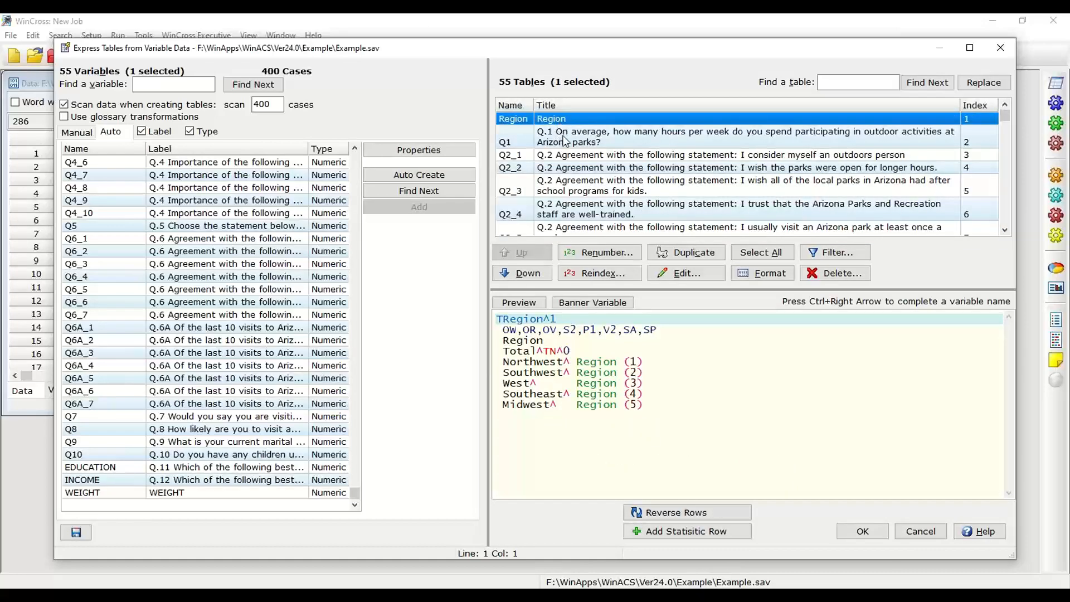
pyautogui.click(589, 142)
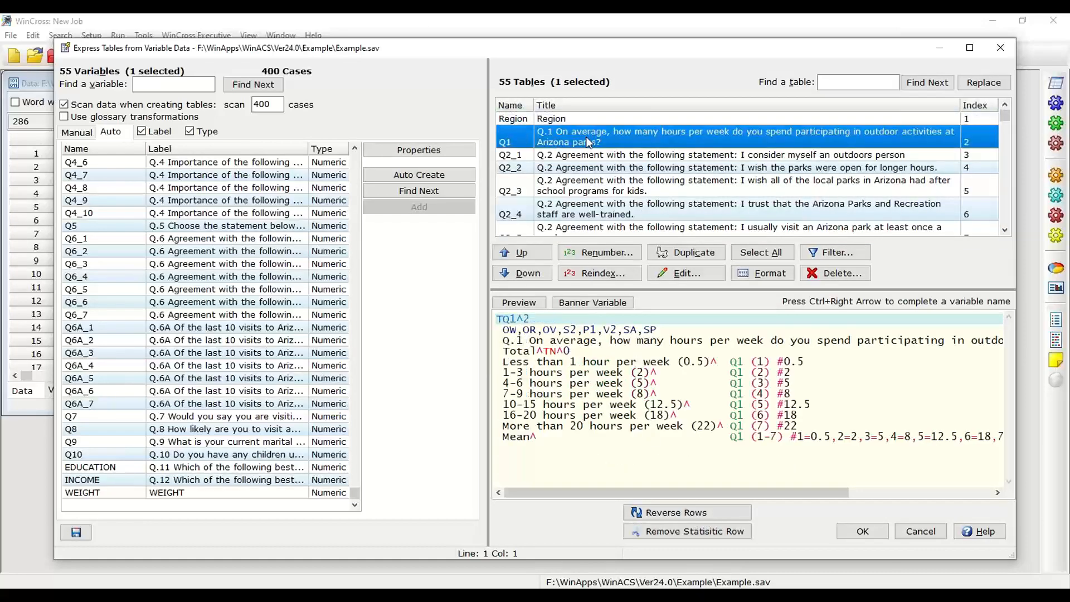
pyautogui.click(1002, 135)
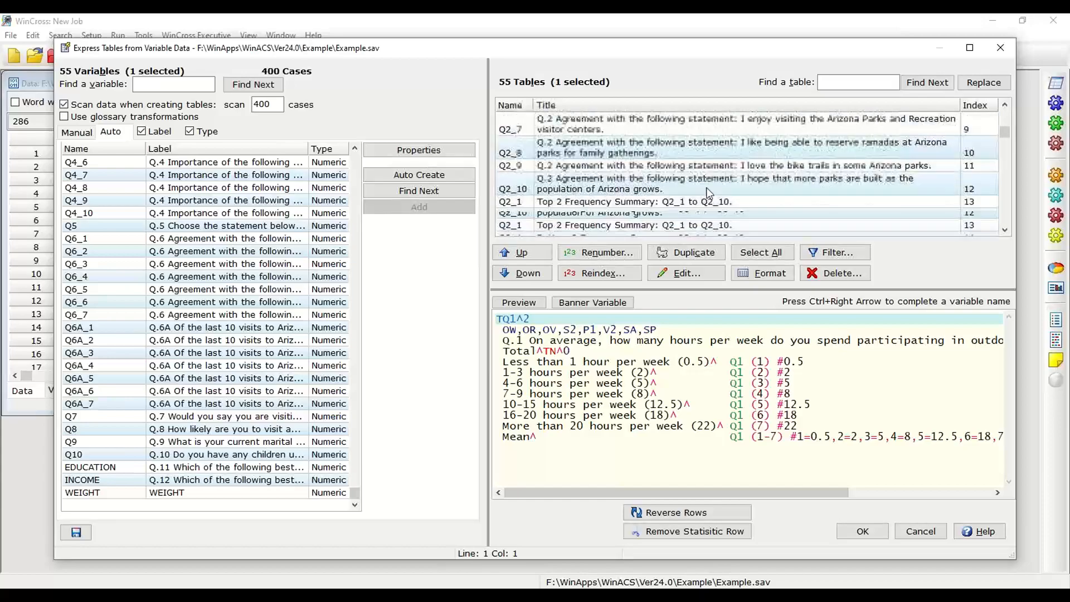
pyautogui.moveTo(1005, 133); pyautogui.dragTo(1008, 232)
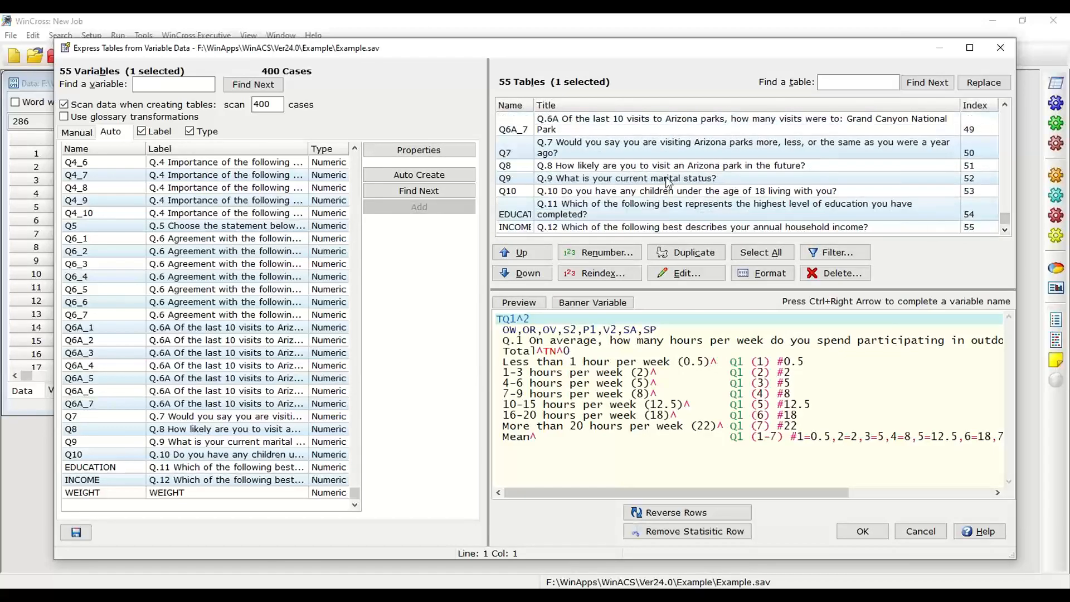
pyautogui.moveTo(1004, 218); pyautogui.dragTo(1006, 113)
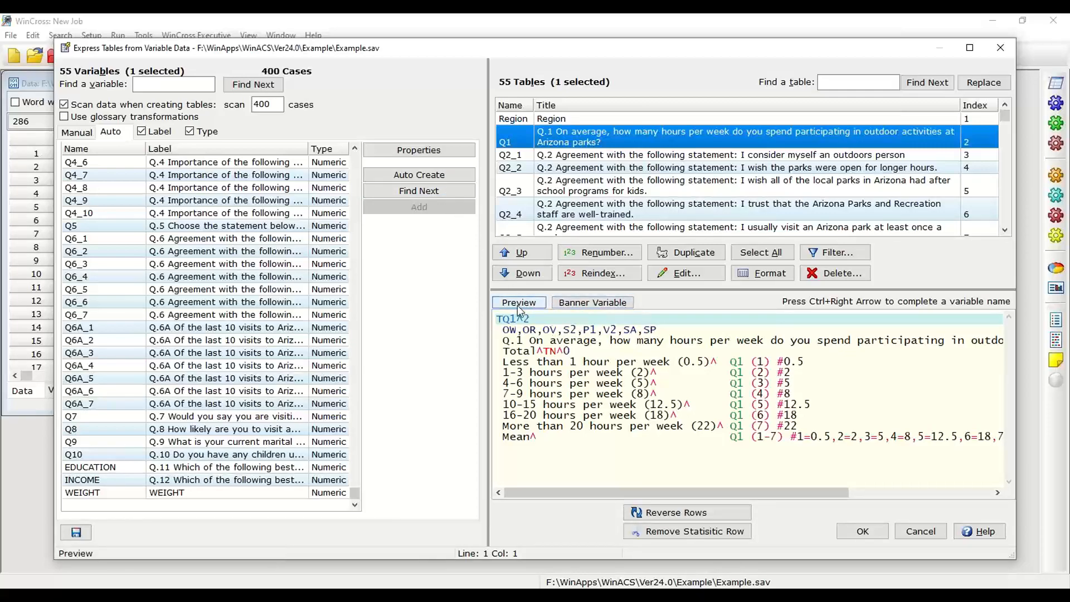
# Preview the Q1 table with Region as the banner variable, and view its results through to the Mean and No Answer rows
pyautogui.moveTo(660, 294); pyautogui.dragTo(549, 271)
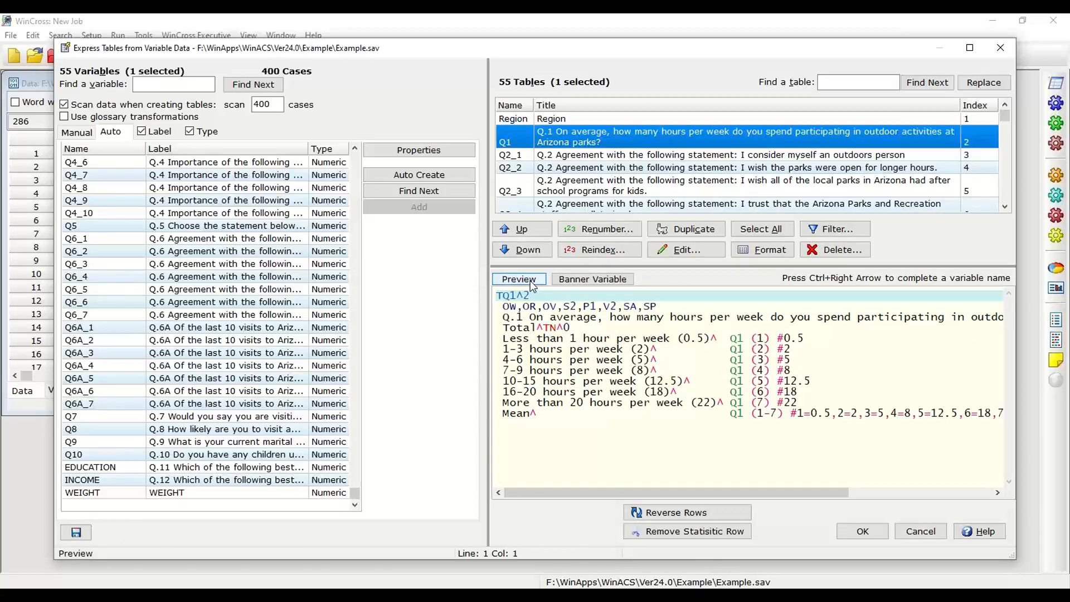
pyautogui.click(578, 280)
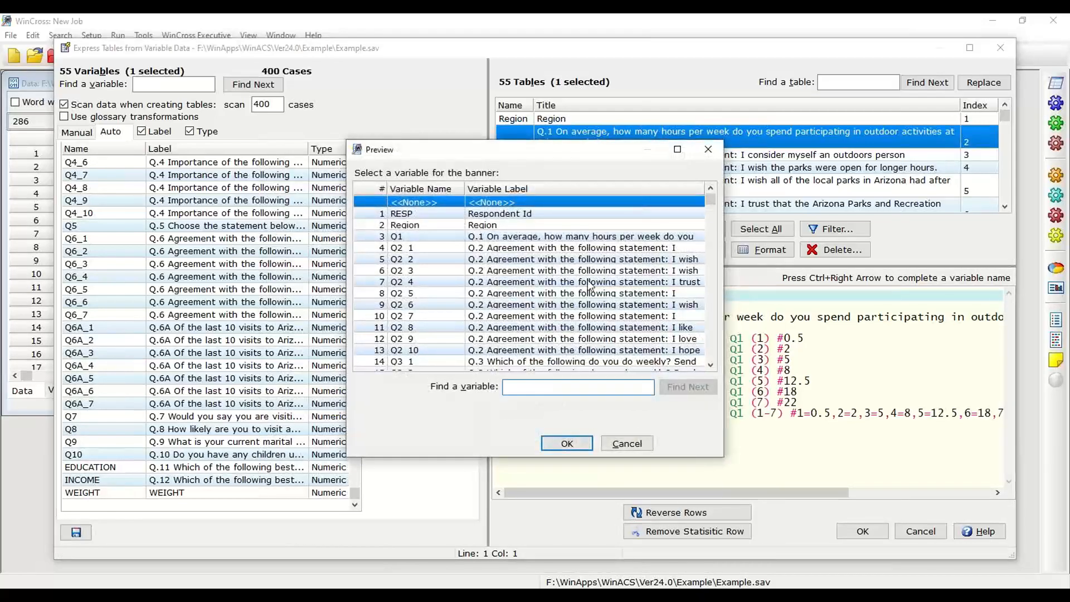
pyautogui.click(480, 227)
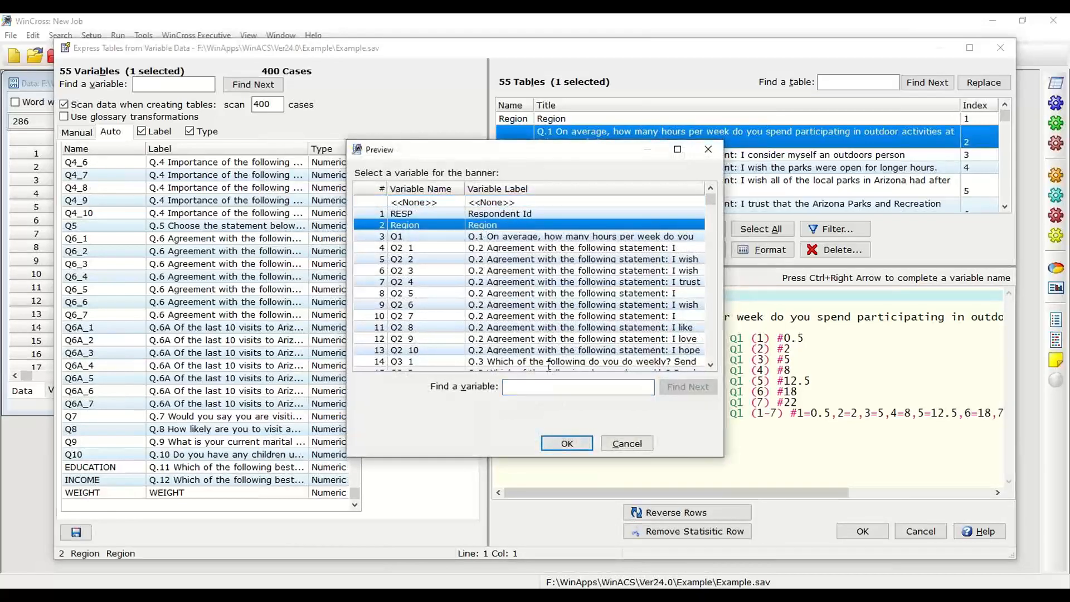
pyautogui.click(566, 444)
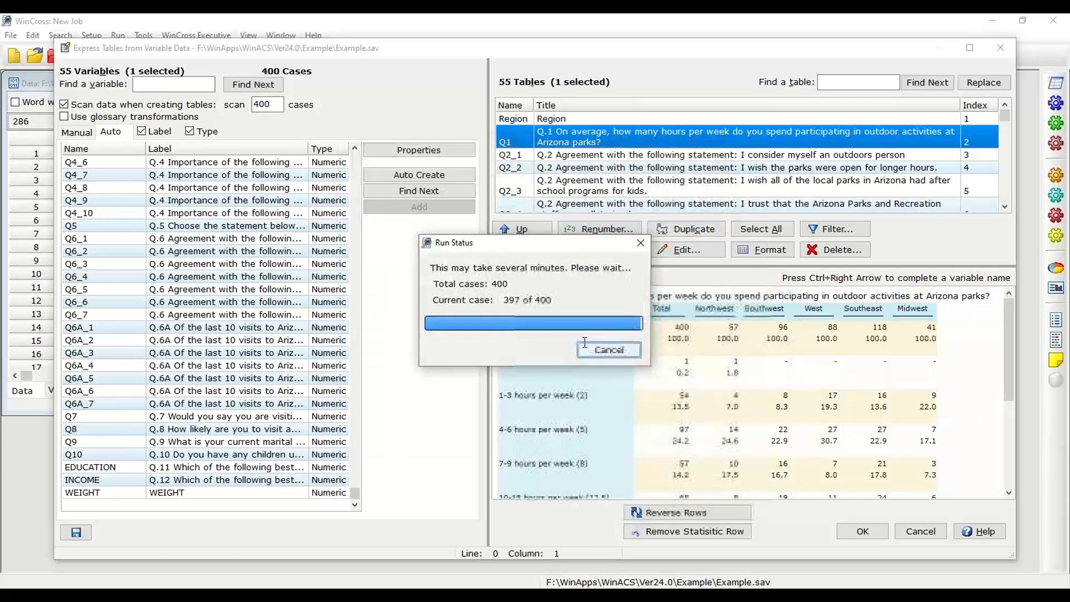
pyautogui.moveTo(657, 267); pyautogui.dragTo(657, 238)
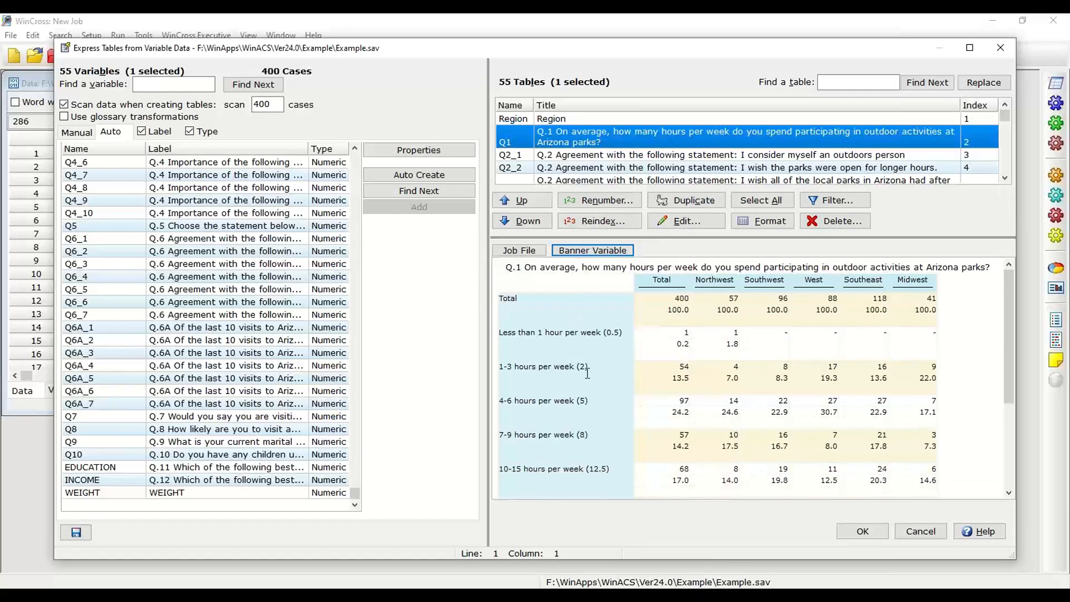
pyautogui.scroll(-4, 585, 370)
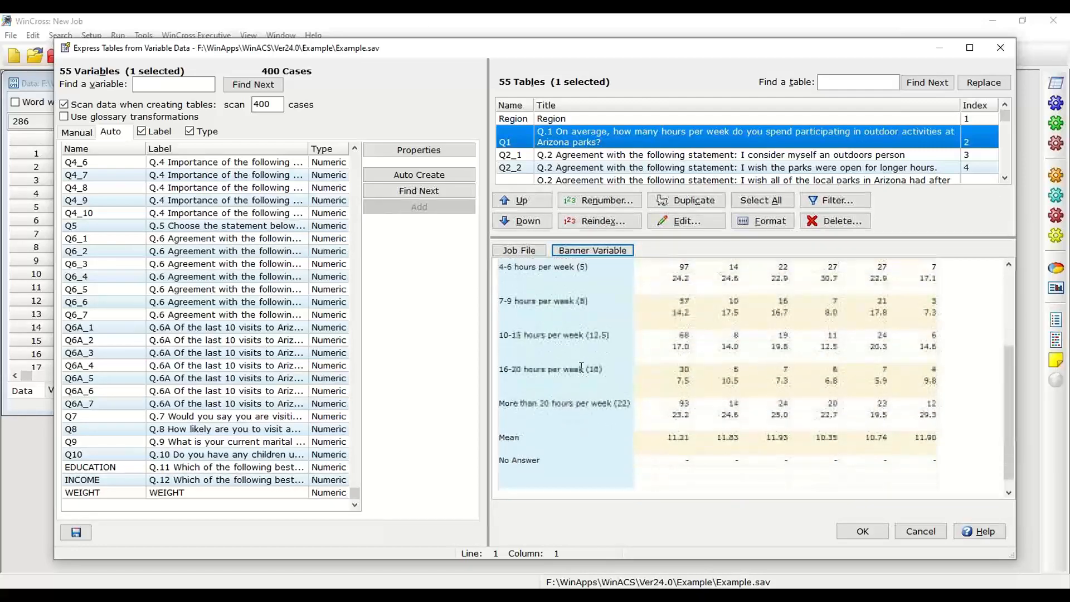